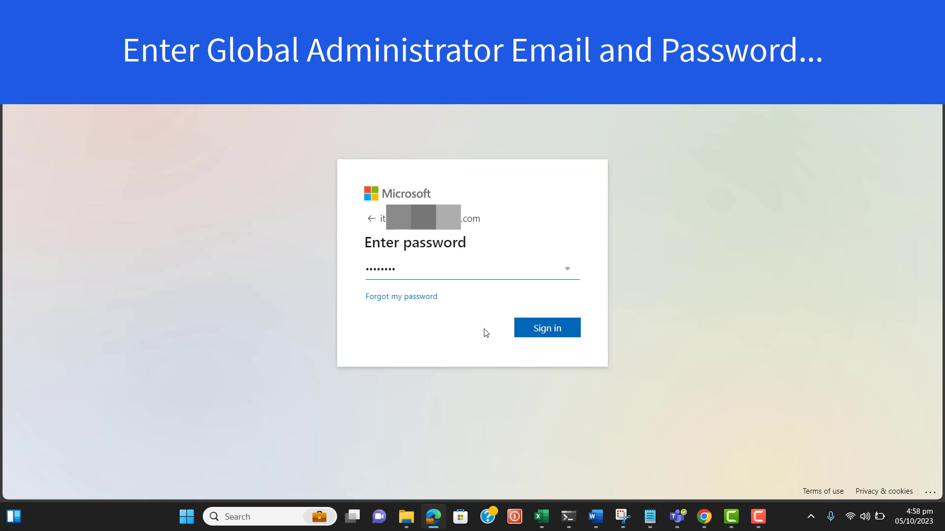
Sign in with the administrator password and stay signed in without being asked again
left_click(533, 332)
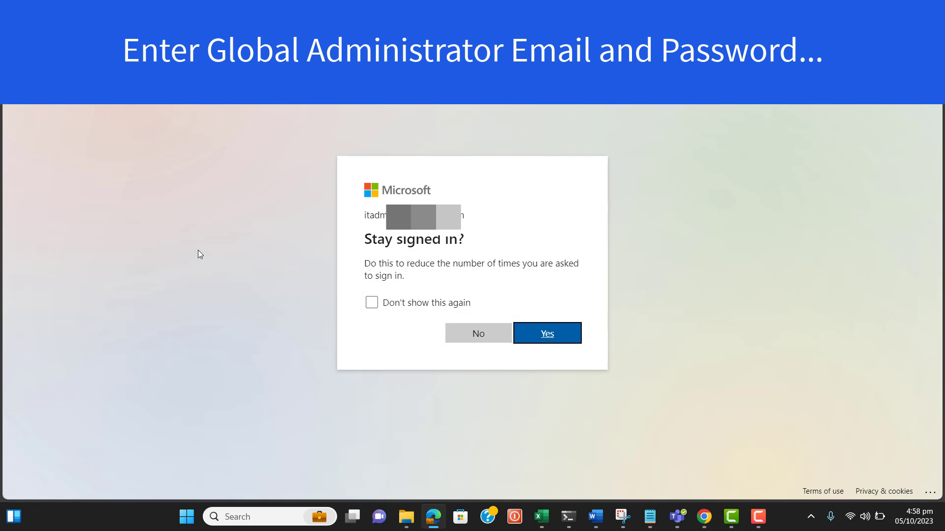
left_click(410, 305)
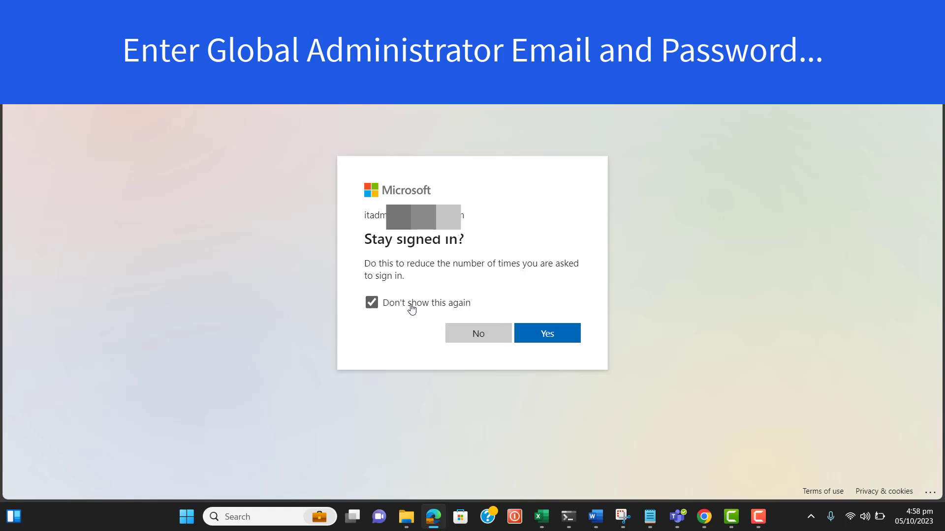
left_click(550, 335)
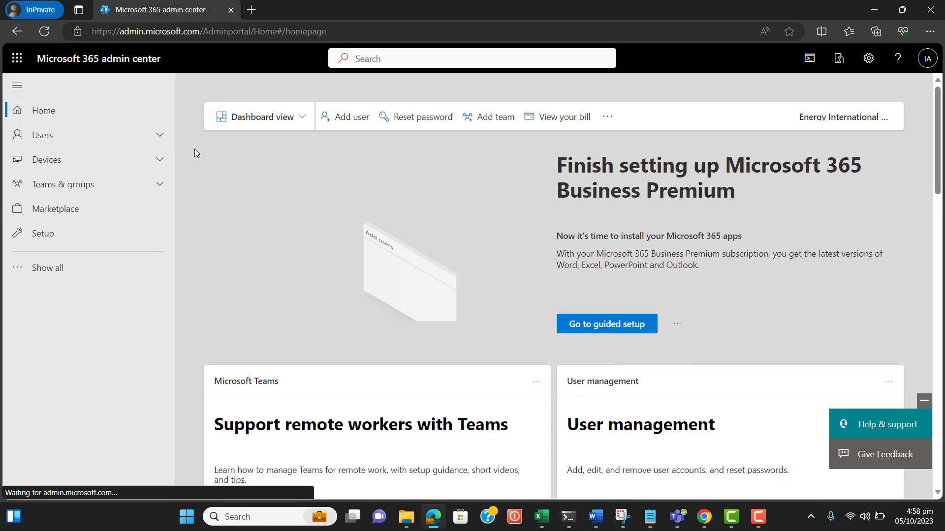
Start adding a new user from the Active users list
left_click(161, 140)
left_click(110, 156)
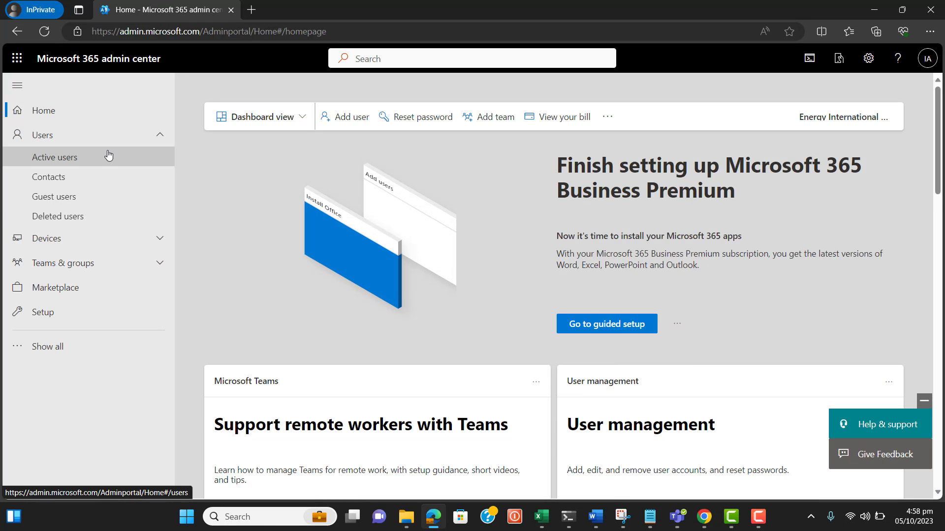
left_click(228, 158)
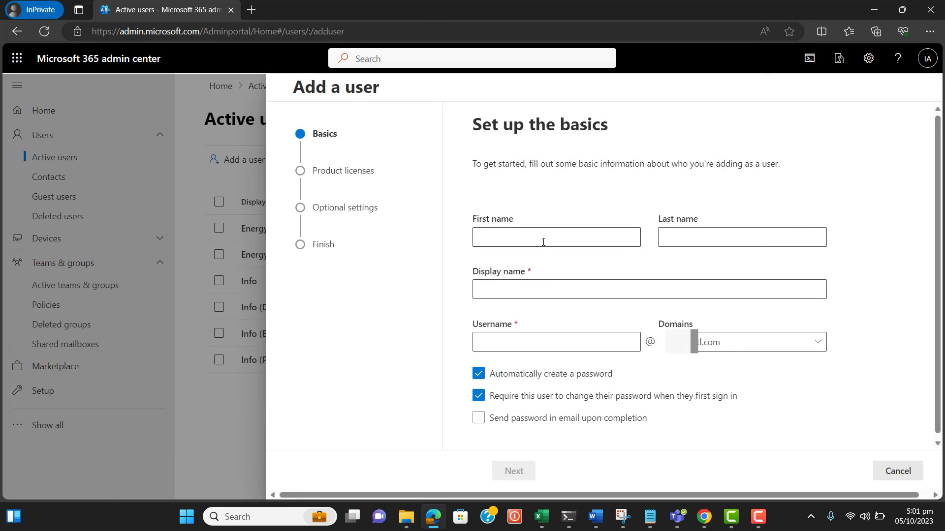
Enter first name EI, last name Info, display name EI Info and username eiinfo
left_click(543, 242)
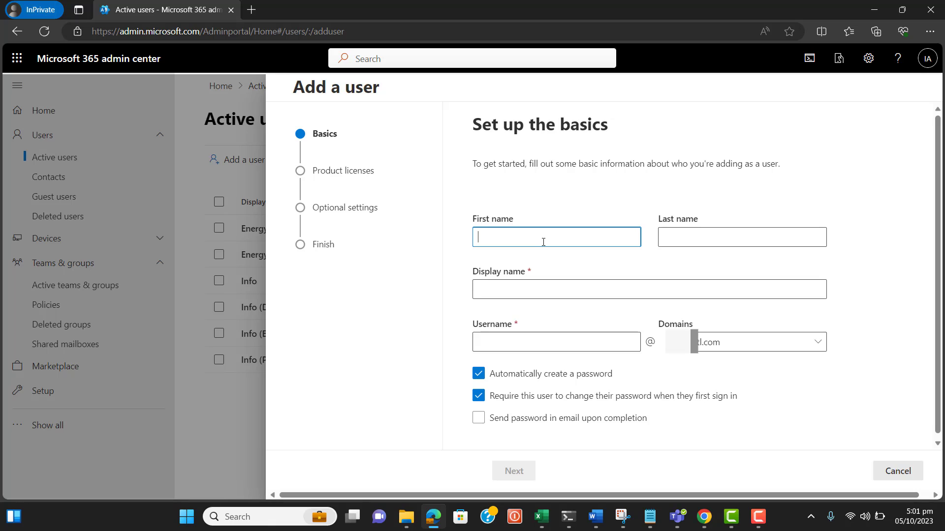
type("Info")
key("BackSpace")
key("BackSpace")
key("BackSpace")
key("BackSpace")
type("El")
key("Tab")
type("Info")
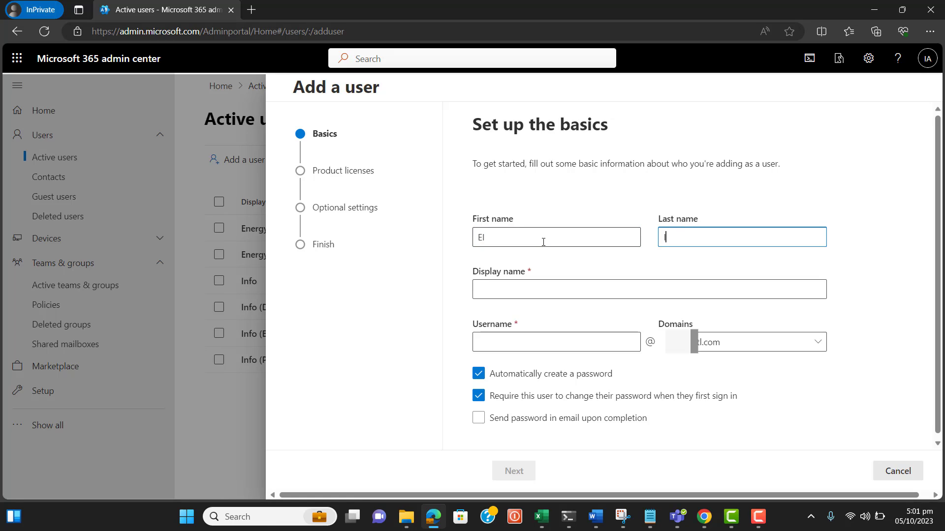
left_click(523, 290)
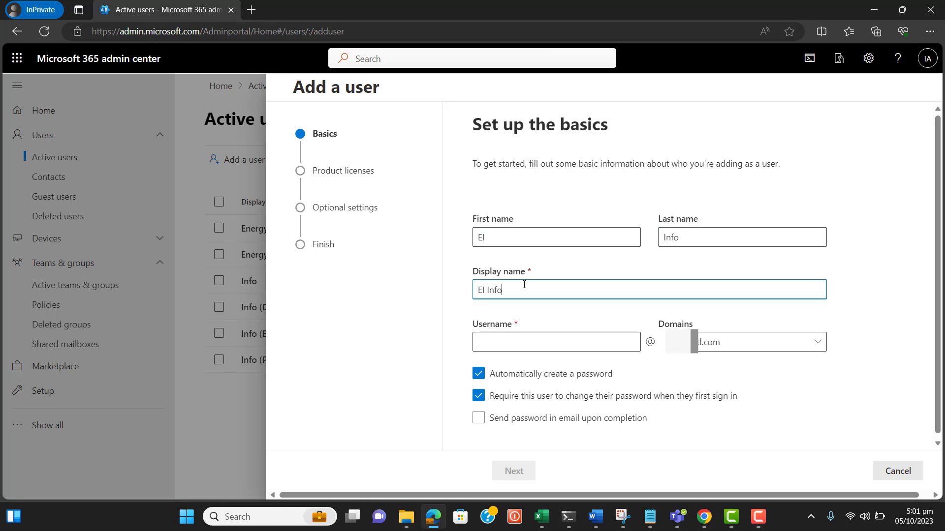
left_click(507, 342)
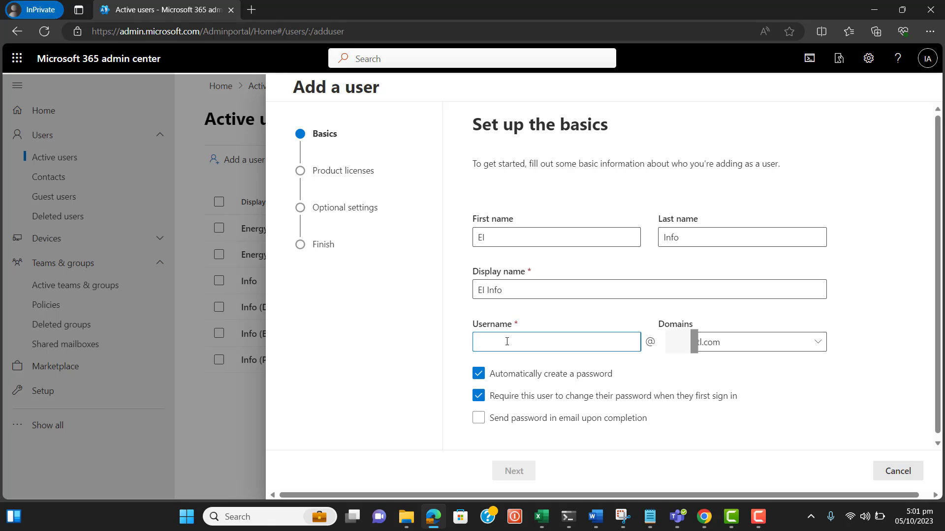
type("eiinfo")
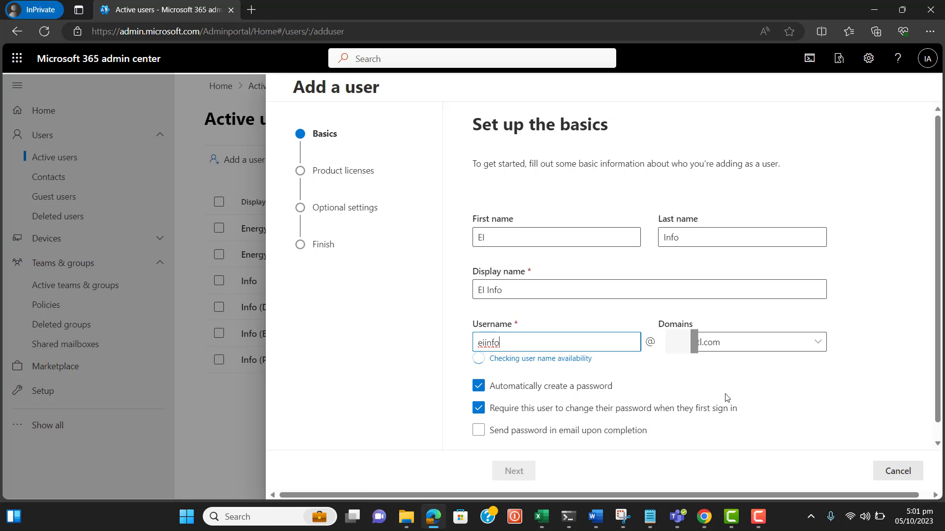
Turn off auto-created password and forced first-sign-in change, then enter a custom password
left_click(479, 375)
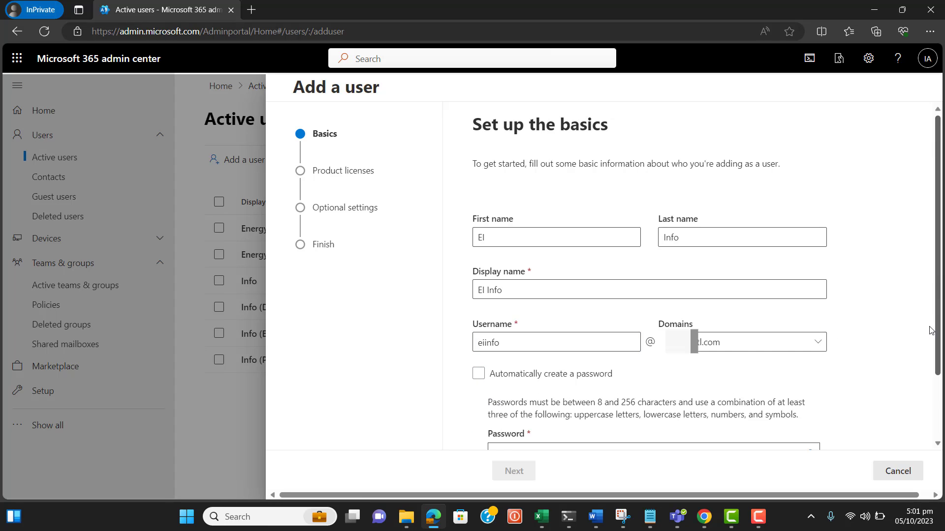
scroll(941, 287, "down", 2)
left_click(544, 399)
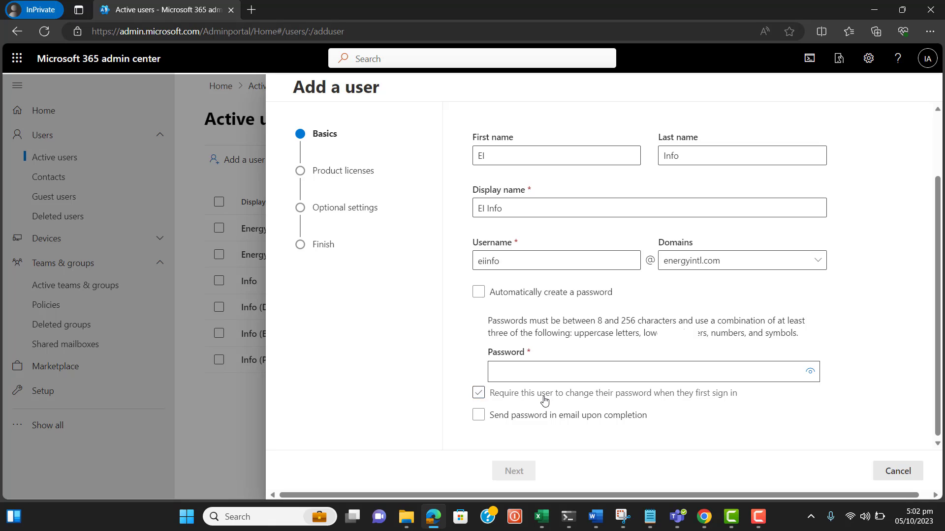
left_click(571, 377)
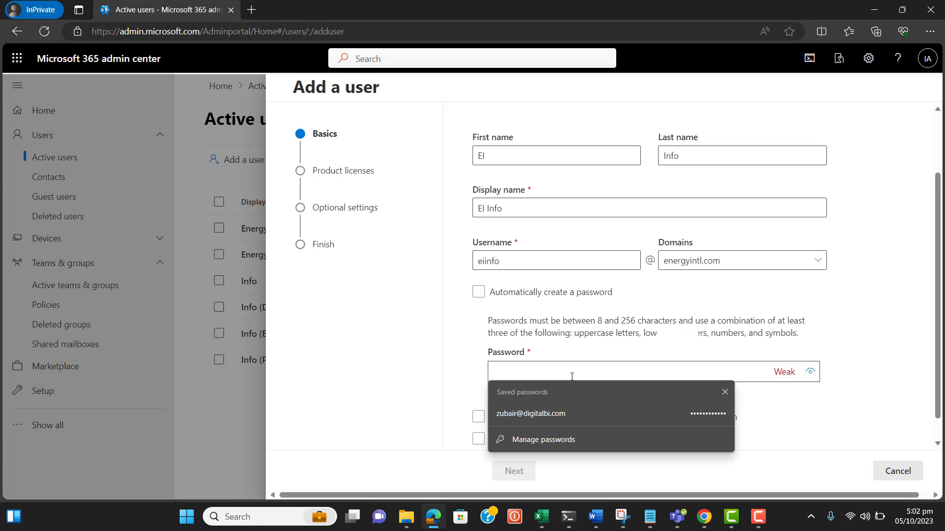
left_click(654, 525)
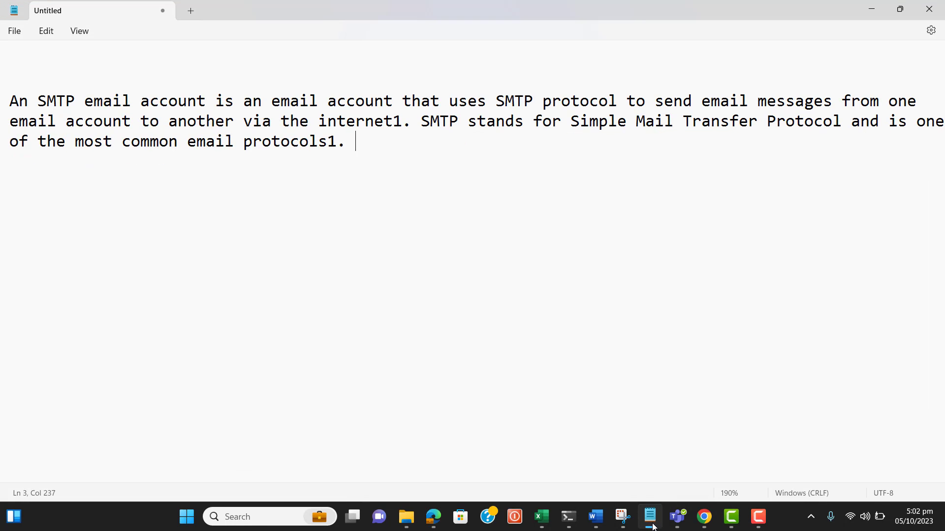
left_click(654, 524)
type("***")
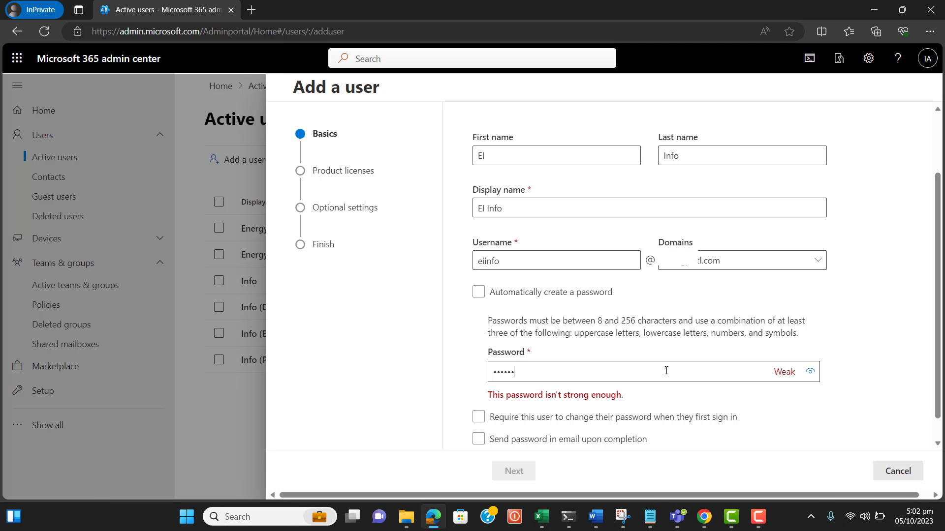
type("***")
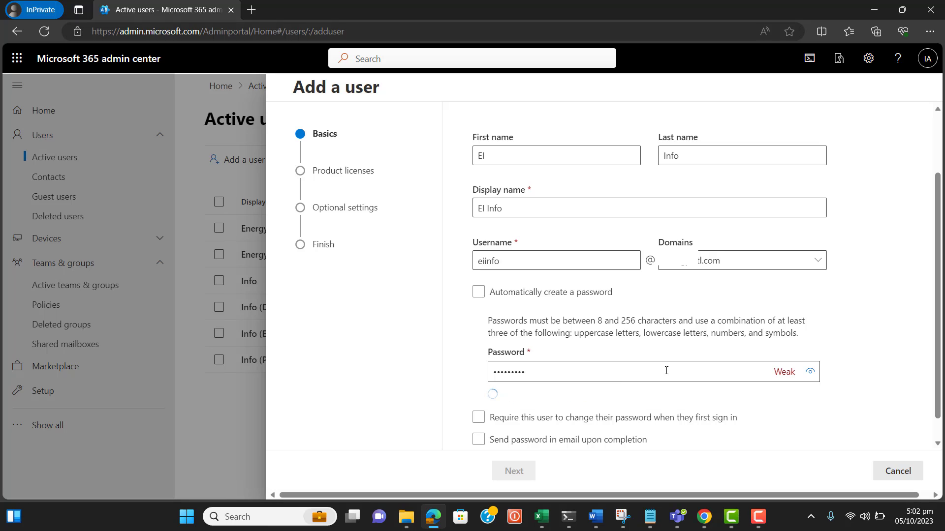
type("*")
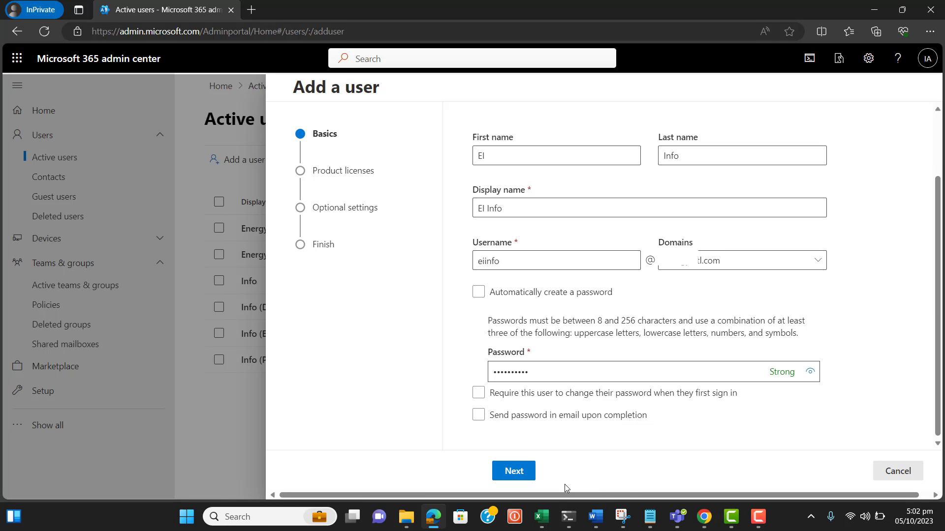
Assign the Exchange Online (Plan 2) license to the new user
left_click(513, 471)
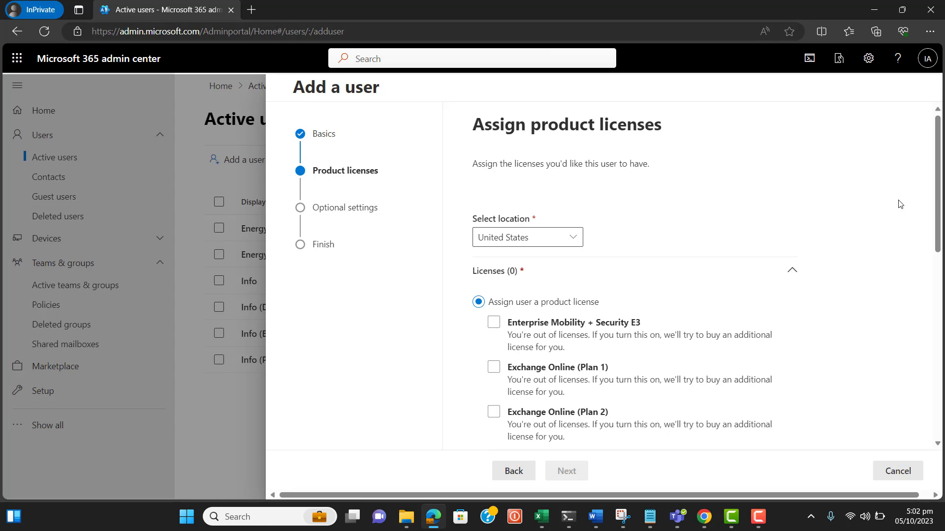
left_click_drag(939, 200, 939, 248)
left_click(642, 249)
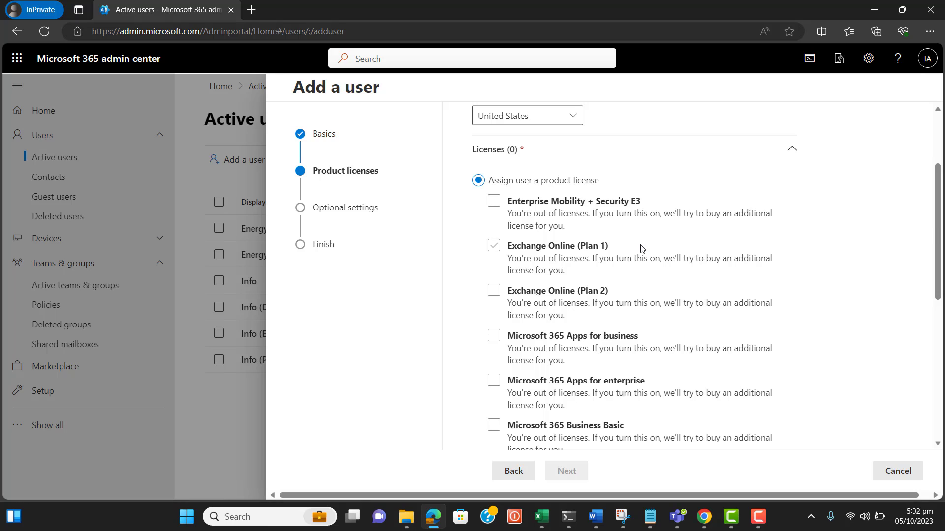
left_click(495, 291)
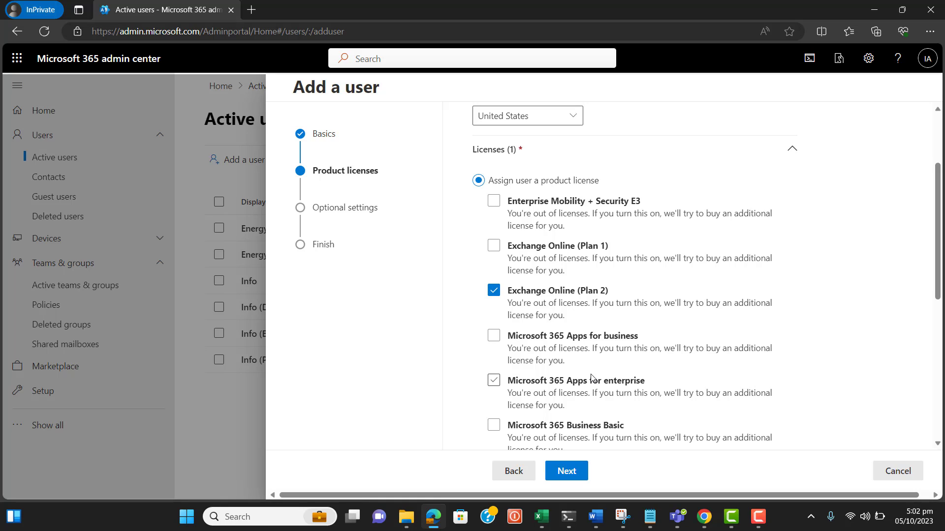
left_click(566, 471)
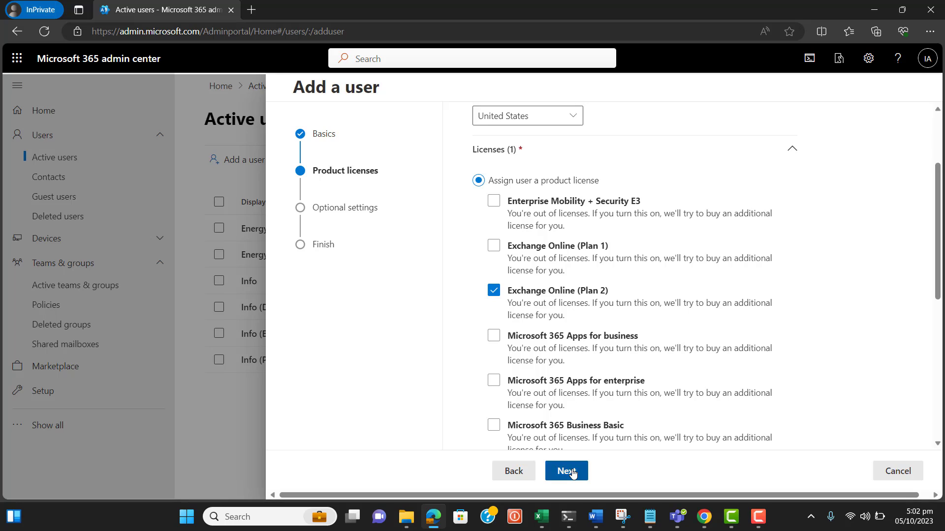
Buy an additional Exchange Online license and advance to Optional settings
left_click(356, 309)
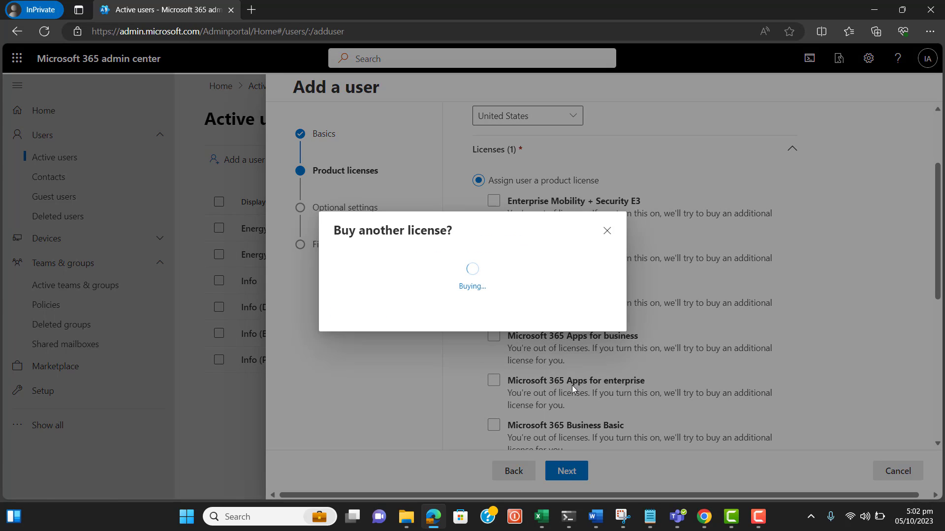
left_click(758, 517)
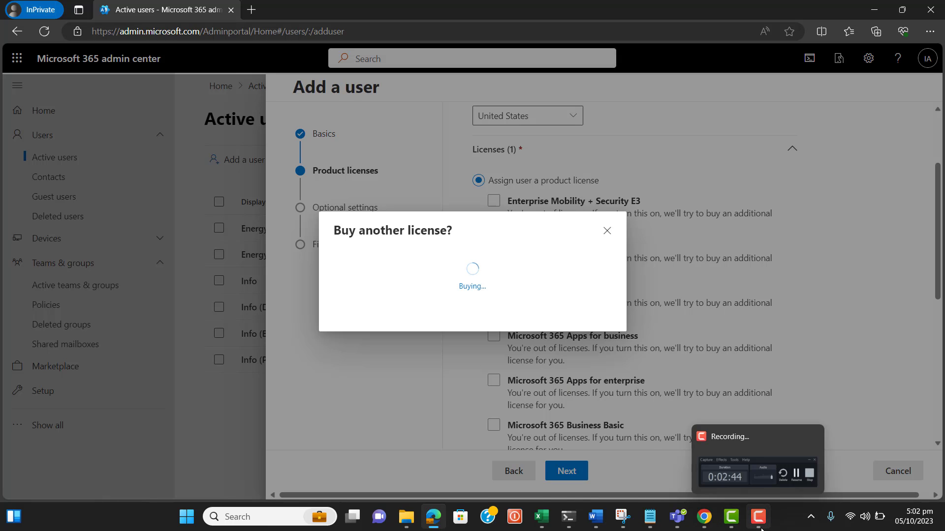
left_click(760, 527)
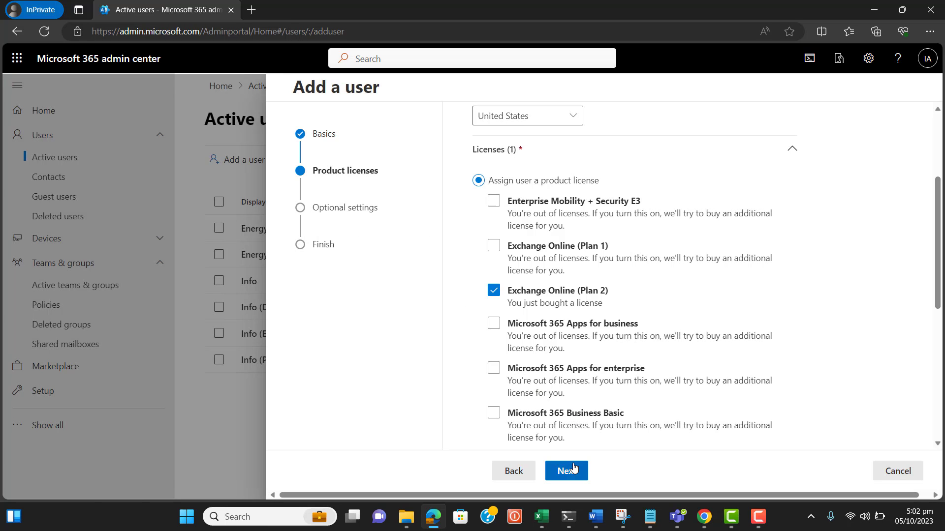
left_click(573, 469)
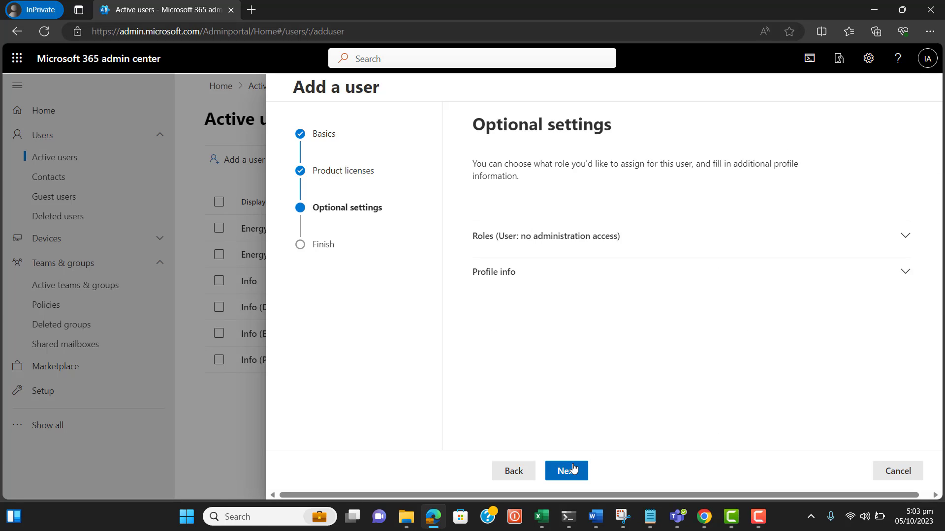
Review and finish adding EI Info, reveal and select its password, then close the wizard
left_click(574, 468)
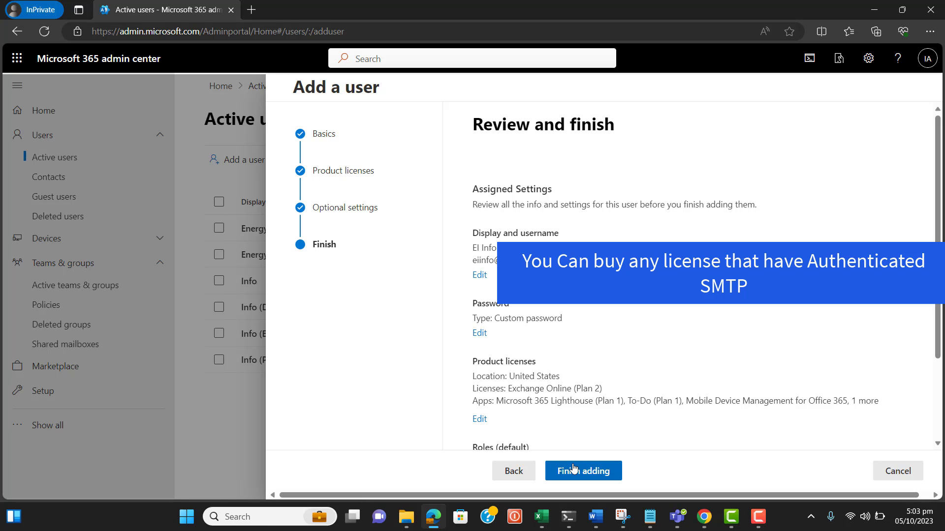
left_click(573, 468)
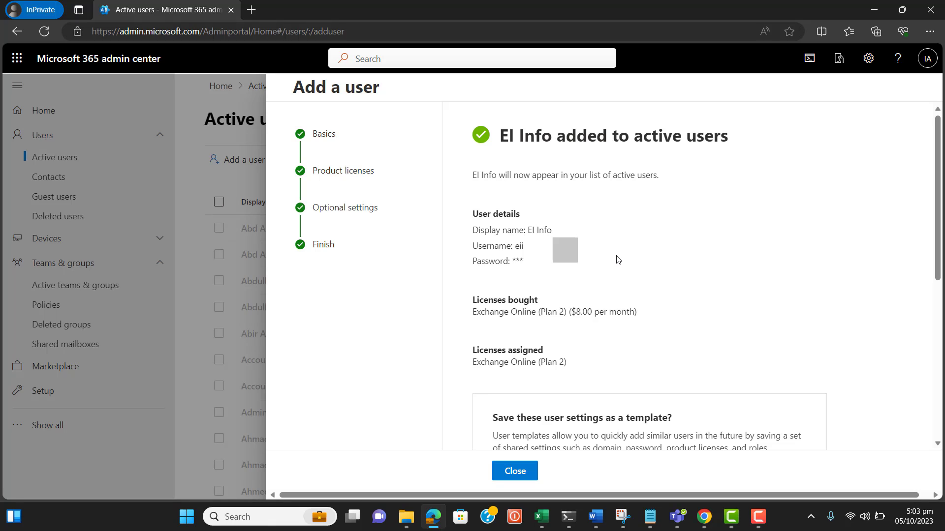
left_click(551, 267)
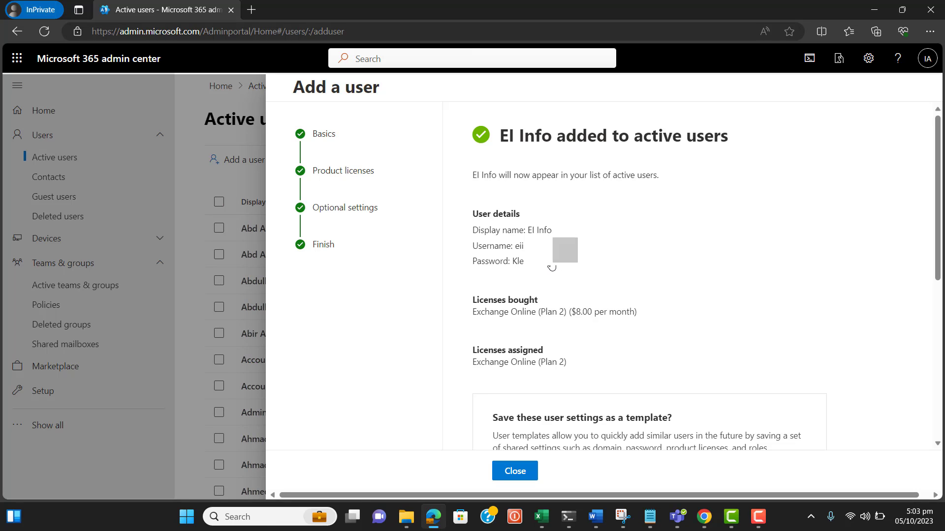
left_click_drag(473, 215, 566, 265)
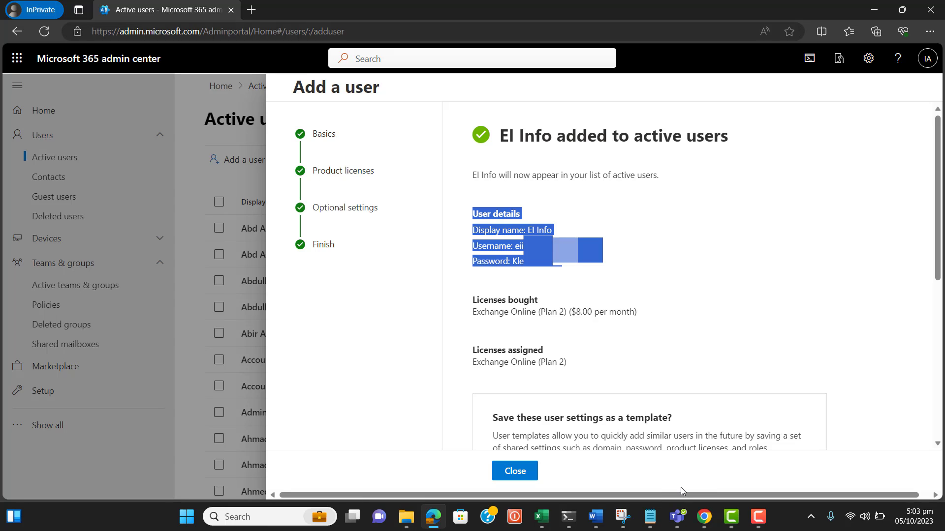
left_click(515, 471)
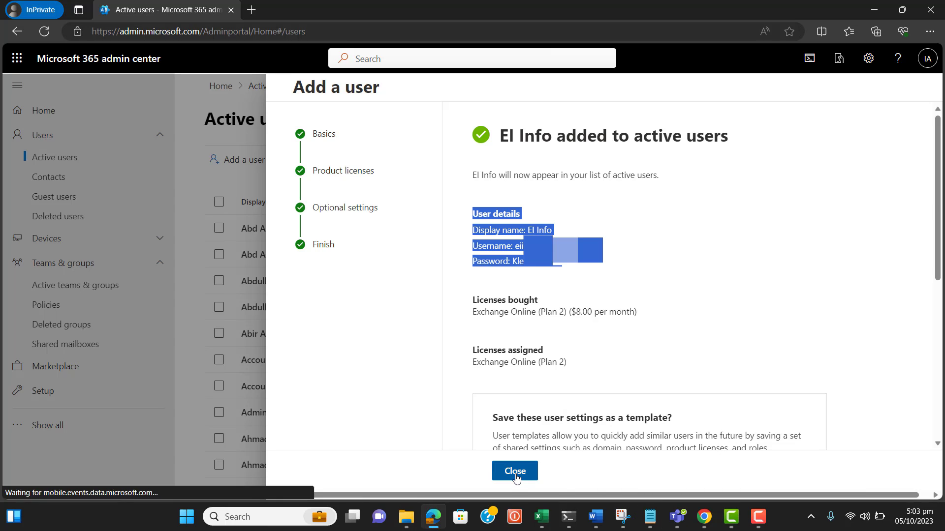
Search active users for eiinfo, dismiss the feedback survey and open EI Info's details
double_click(765, 158)
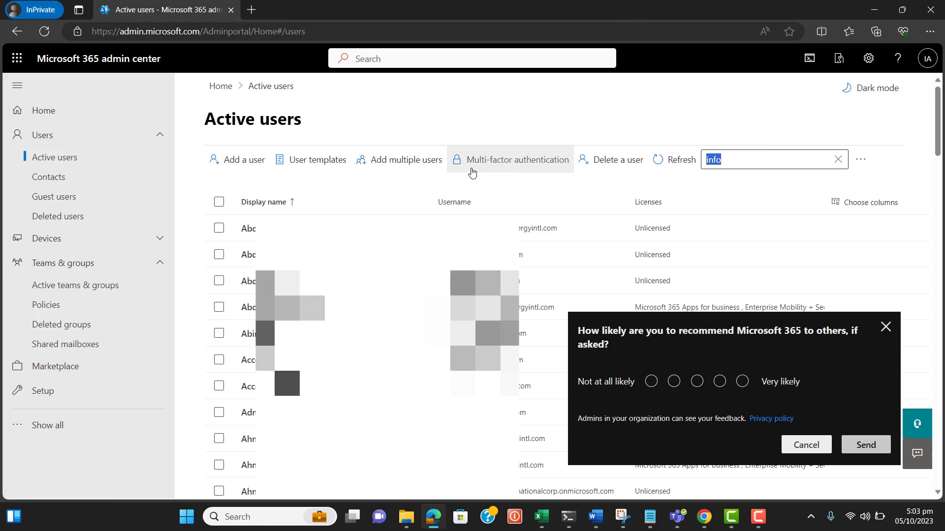
type("eiinfo")
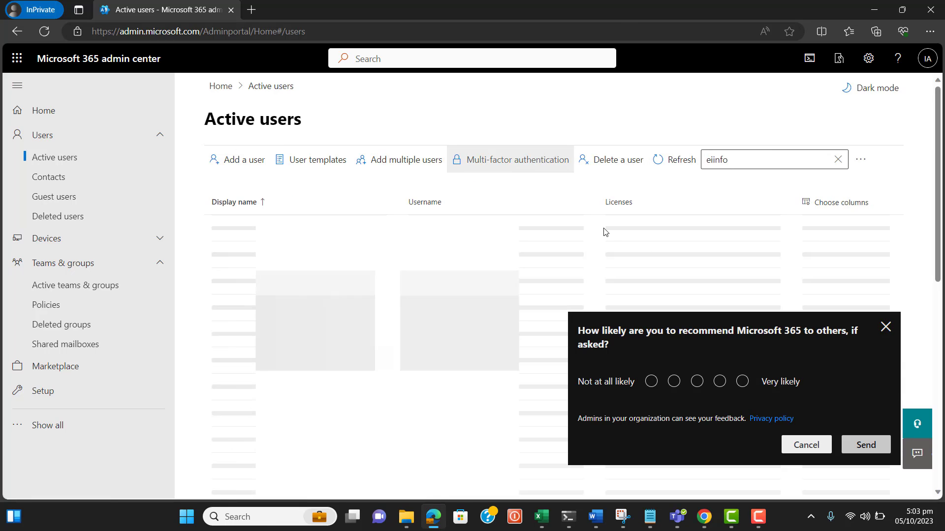
left_click(885, 326)
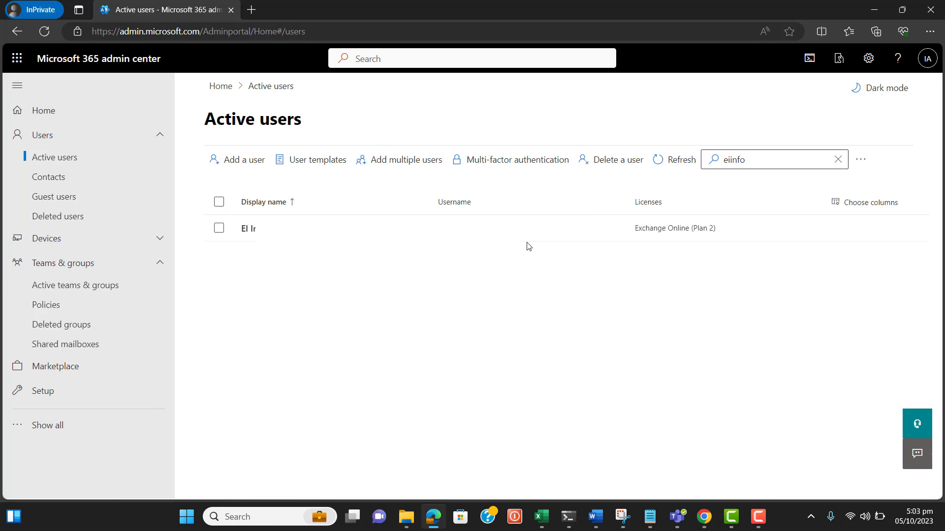
left_click(529, 229)
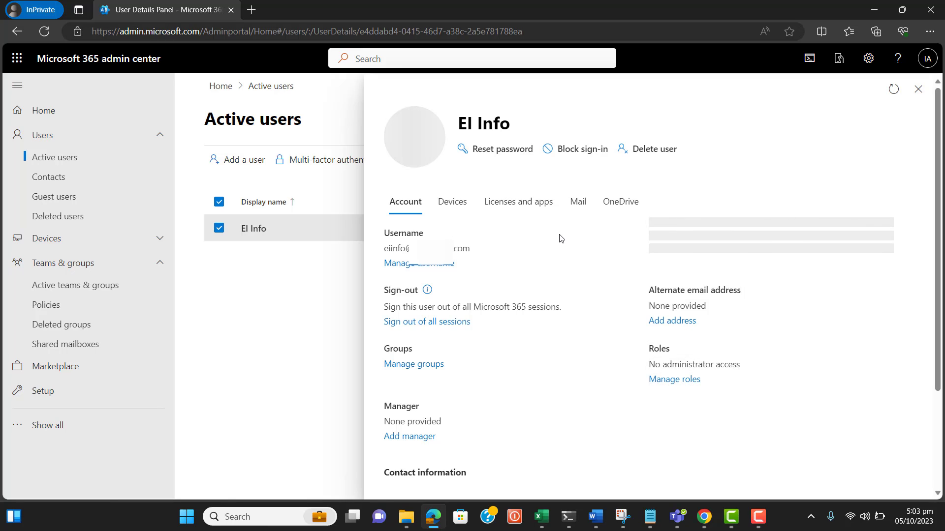
Look through EI Info's Licenses, Mail, Devices, Account and OneDrive tabs
left_click(542, 207)
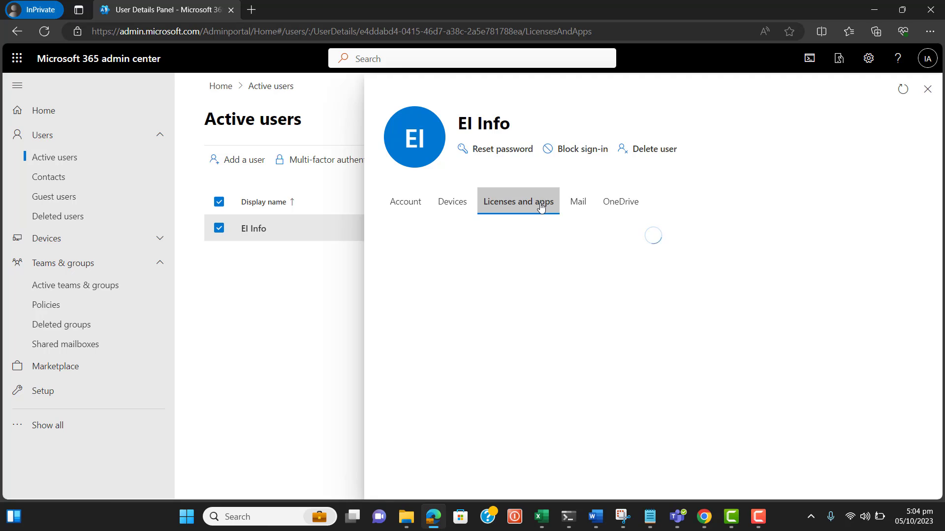
left_click(577, 205)
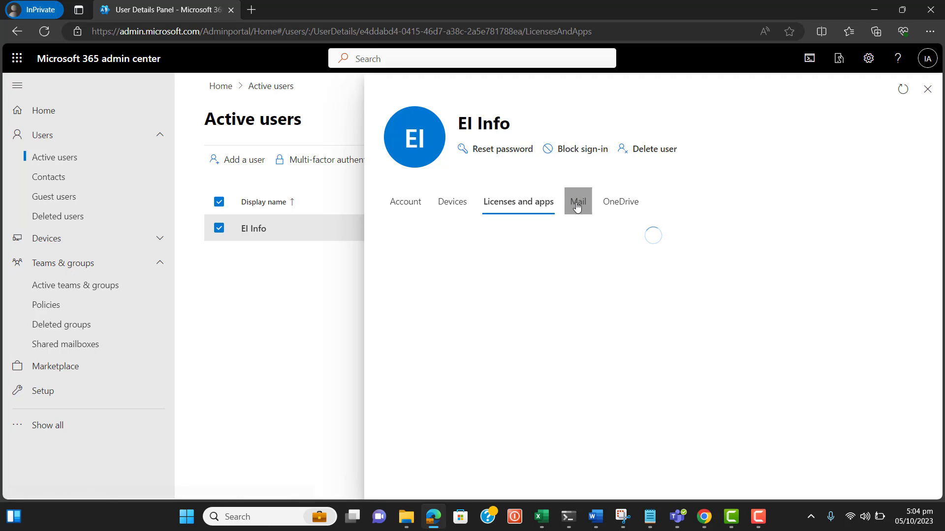
left_click(451, 212)
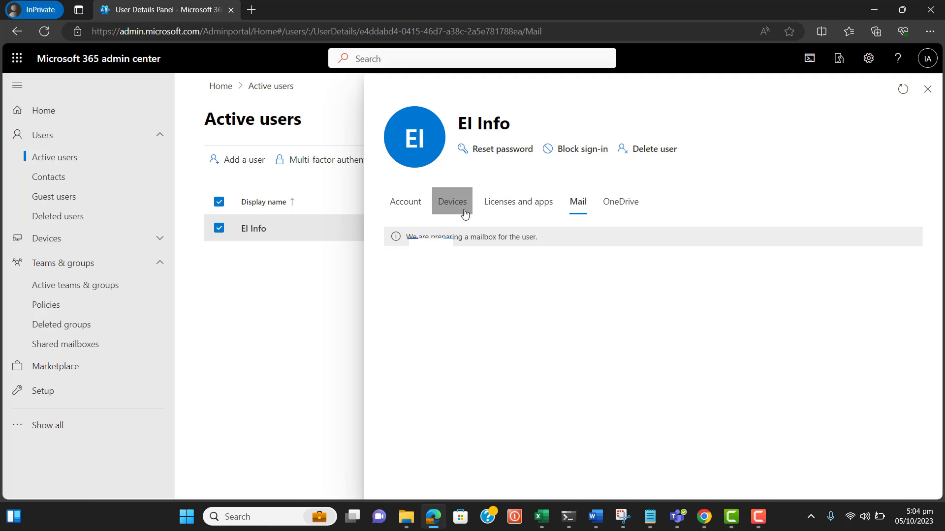
left_click(408, 213)
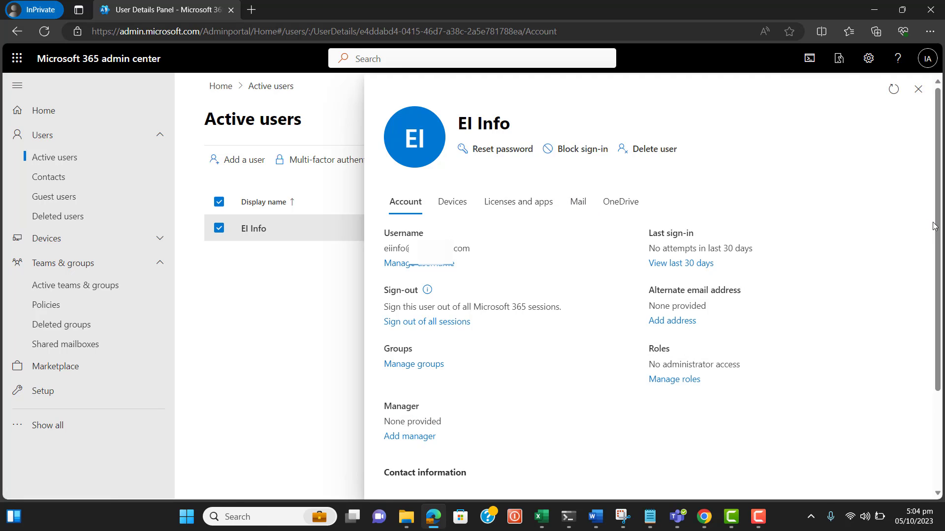
left_click_drag(939, 227, 944, 352)
scroll(649, 296, "up", 10)
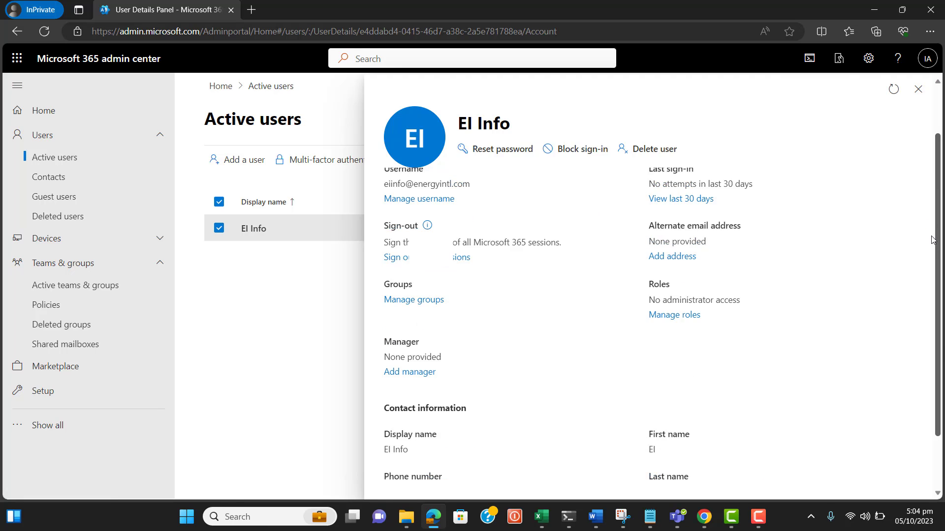
left_click(578, 202)
left_click(621, 201)
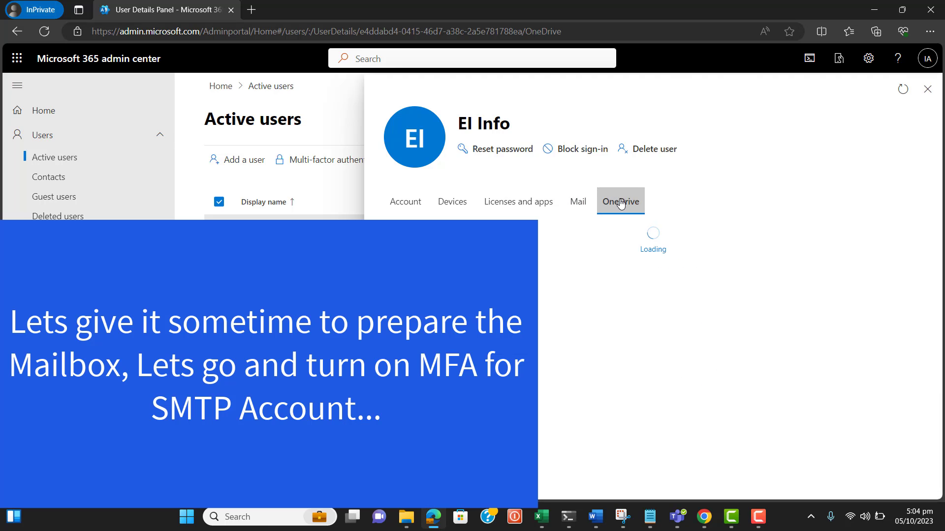
Enable multi-factor authentication for EI Info, then refresh the admin center's Active users list
left_click(927, 88)
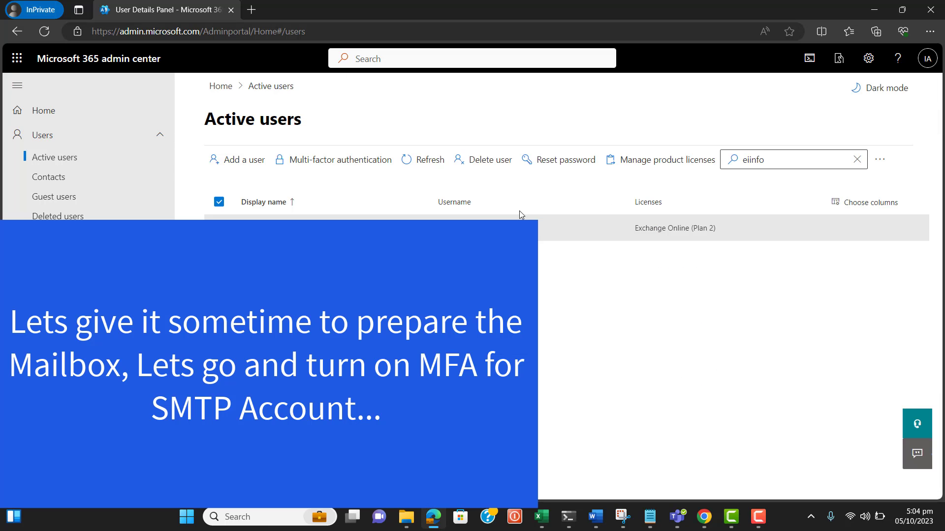
left_click(337, 170)
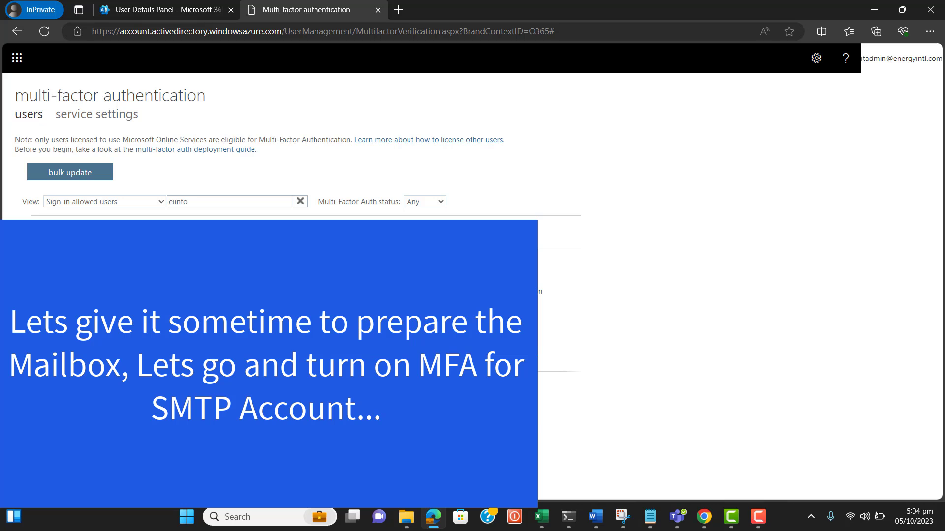
left_click(479, 337)
left_click(543, 338)
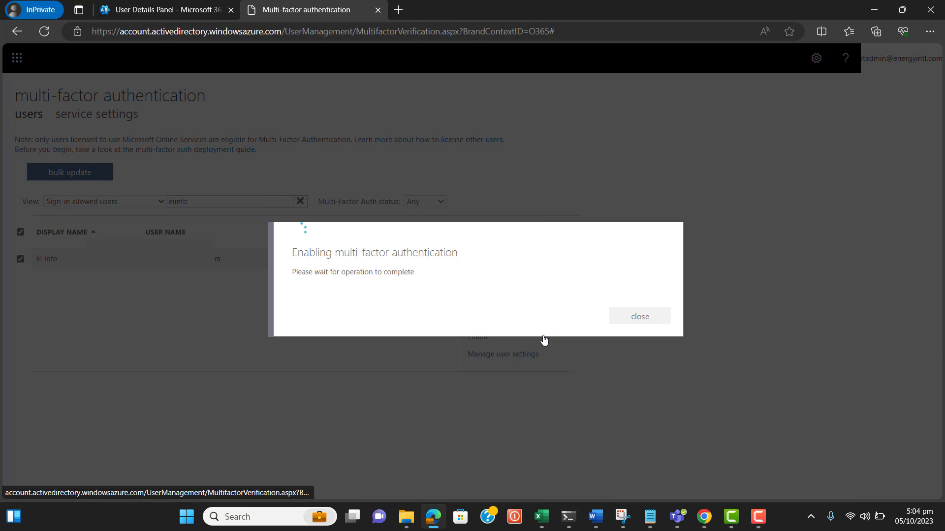
key("ctrl+shift+Tab")
key("F5")
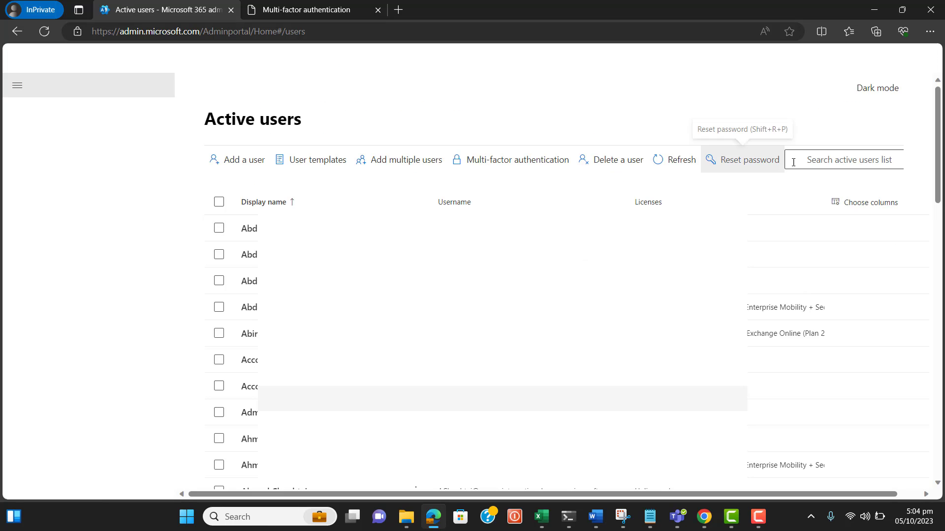
Find einfo and open EI Info's Manage email apps pane showing Authenticated SMTP checked
left_click(796, 162)
type("einfo")
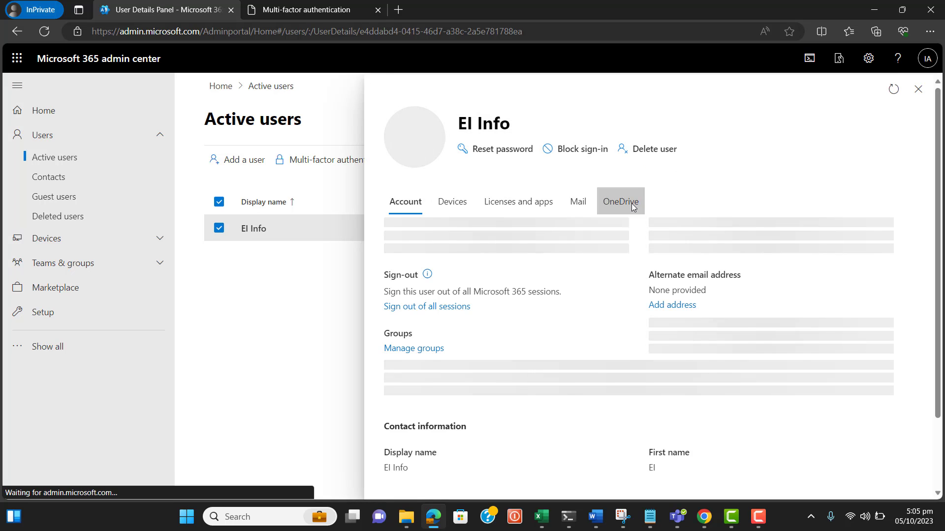
left_click(575, 208)
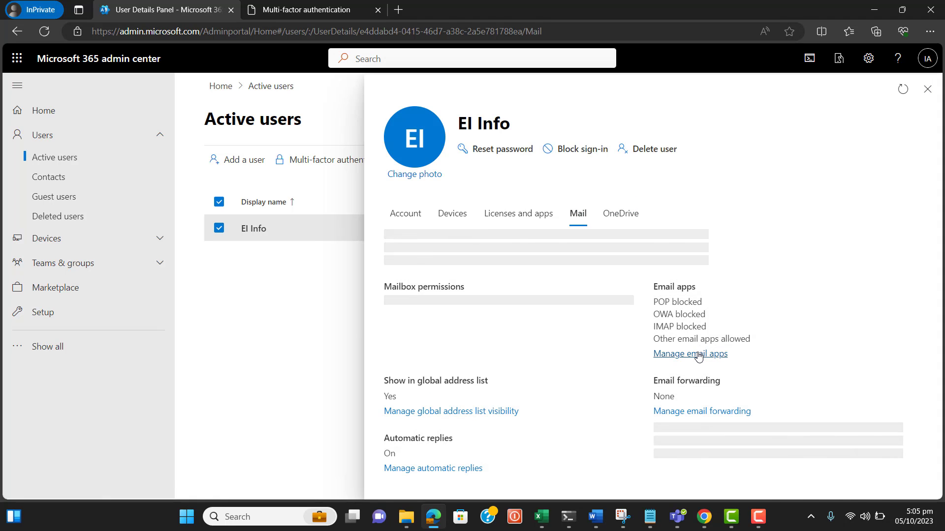
left_click(699, 355)
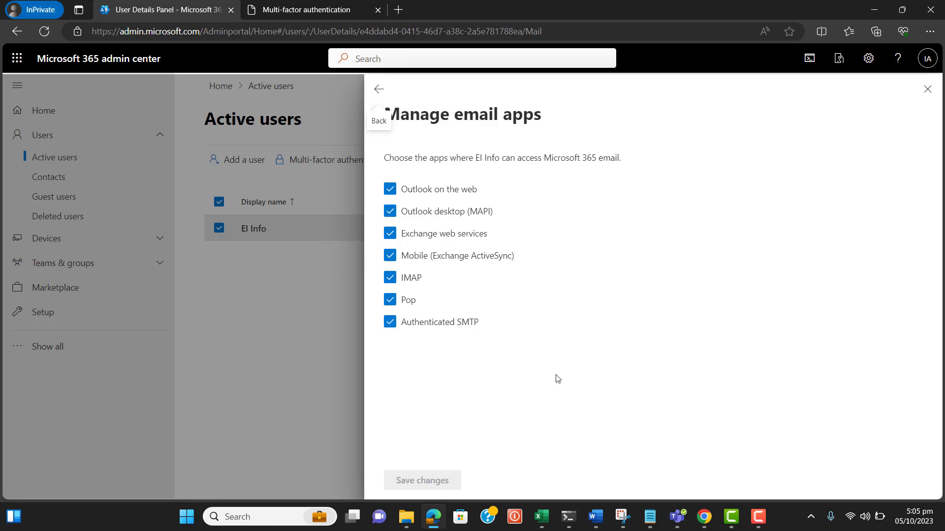
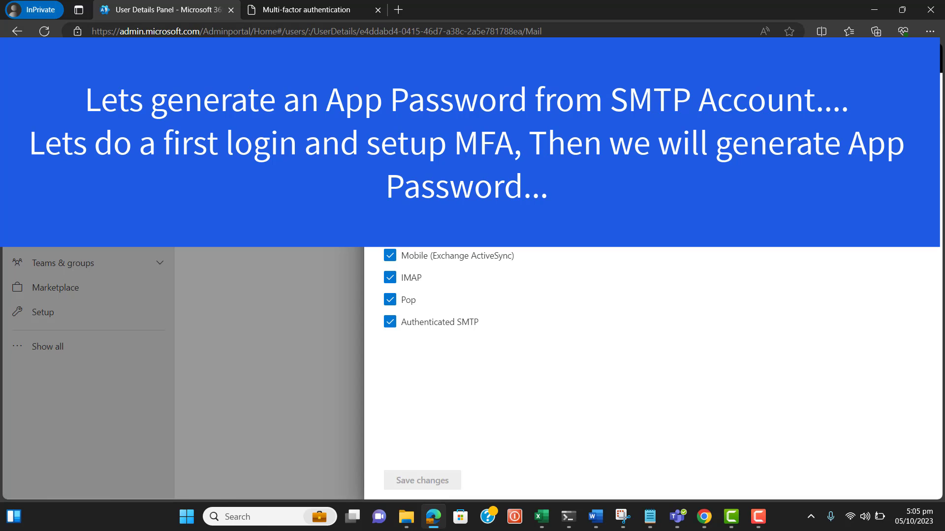
Close the mailbox details panel now that Authenticated SMTP is saved
key("Escape")
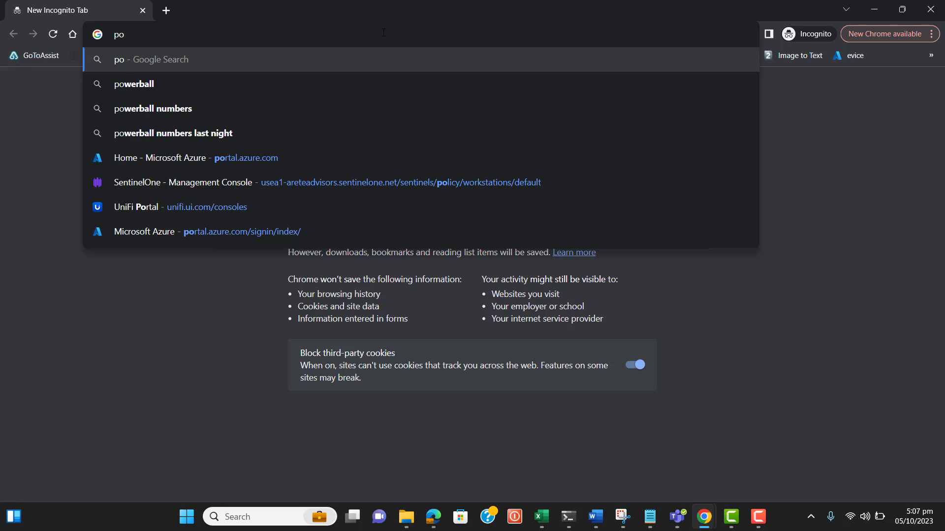
Load portal.office.com and sign in with the SMTP account's username and password from the notes
type("rtal.")
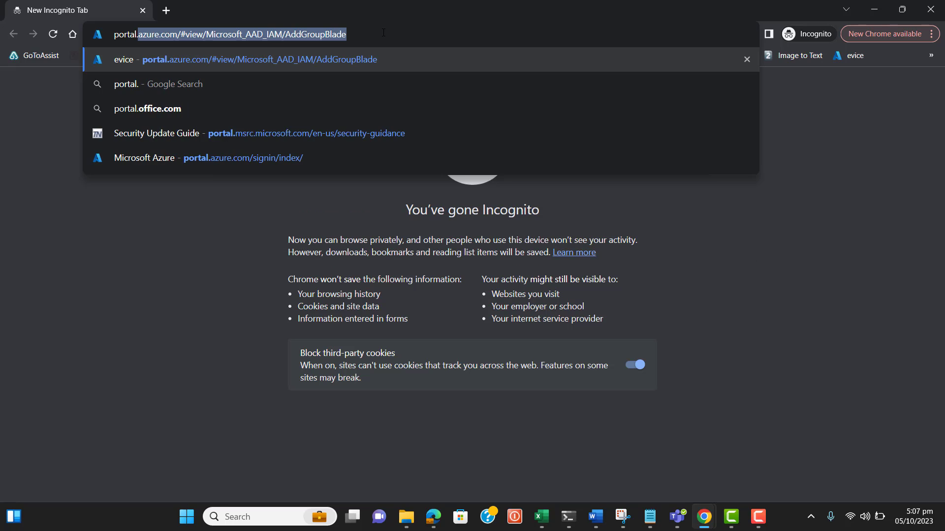
type("office.com")
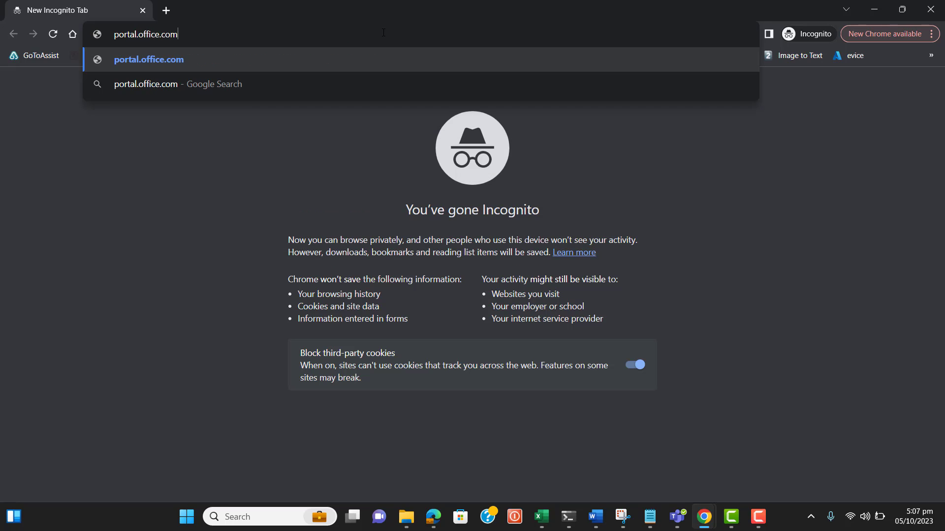
key("Return")
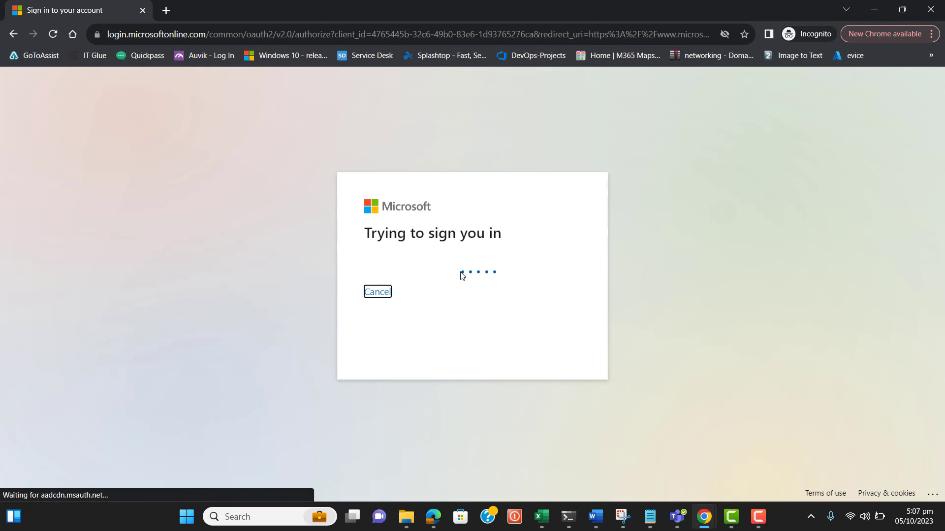
type("eiinfo(")
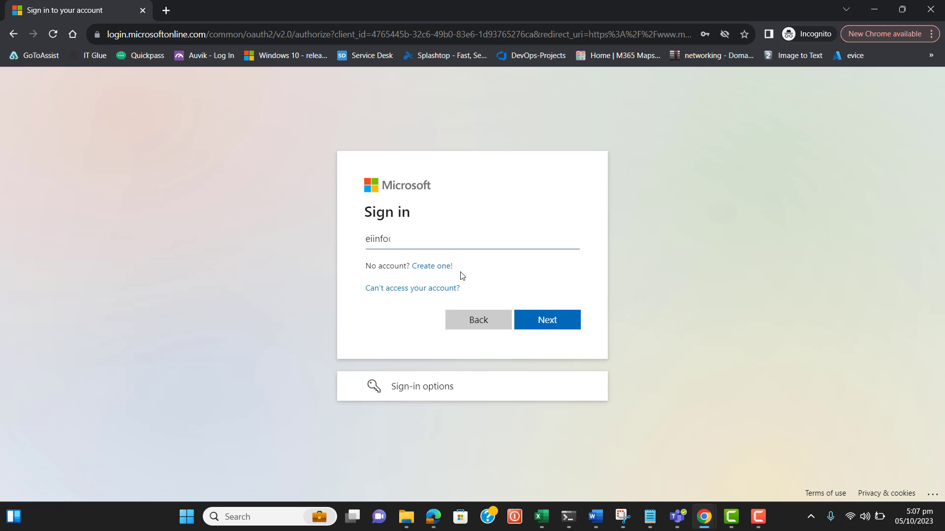
key("Return")
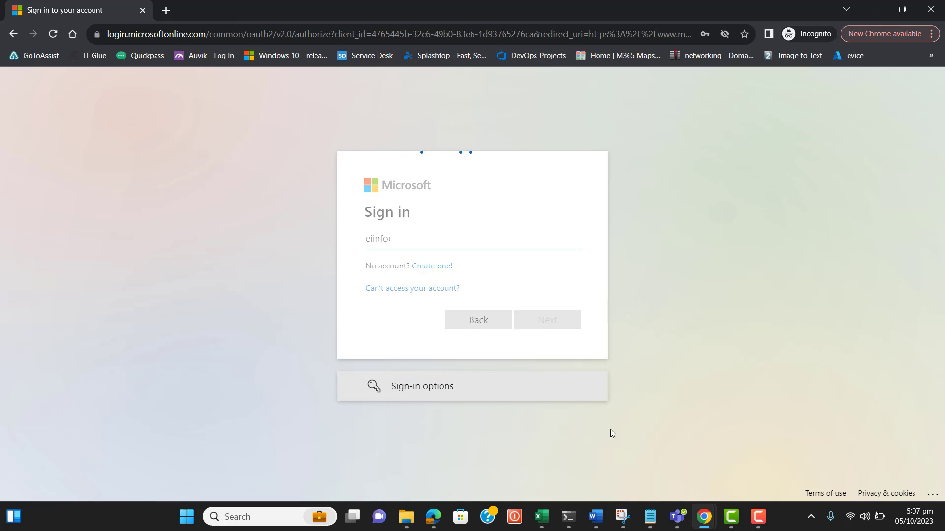
left_click(650, 517)
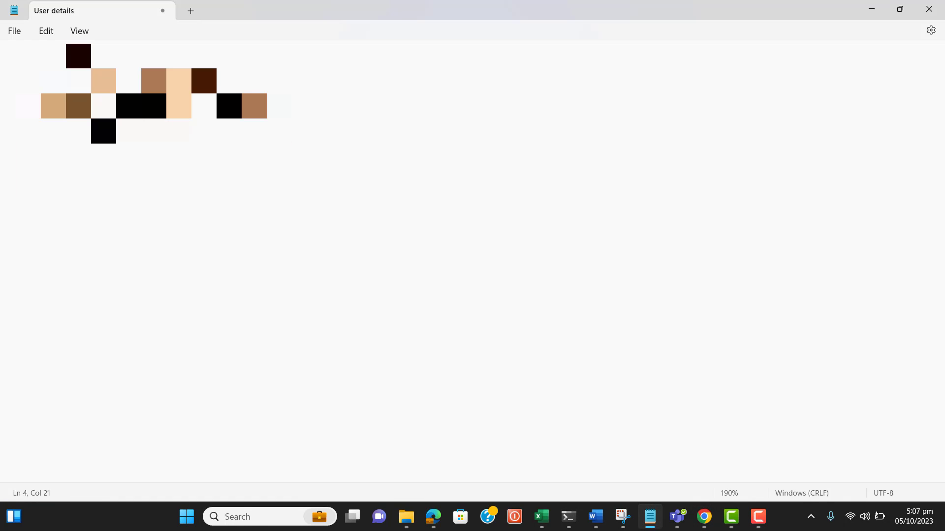
left_click(872, 8)
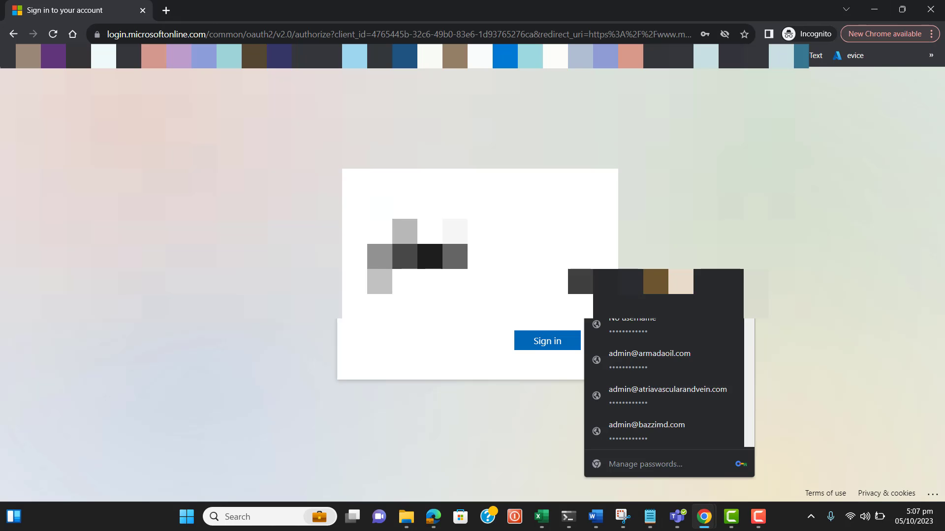
key("Return")
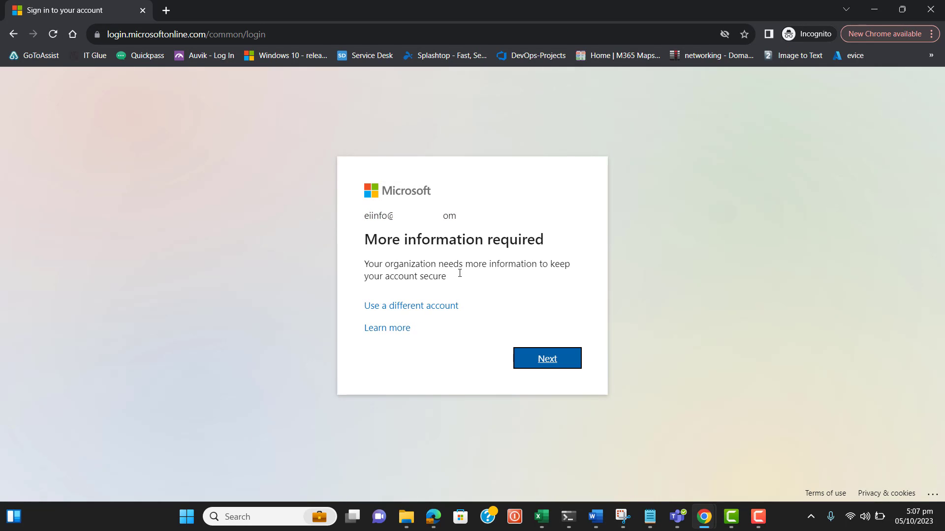
Continue past the more-information notice and switch the verification method from Authenticator to Phone
left_click(557, 363)
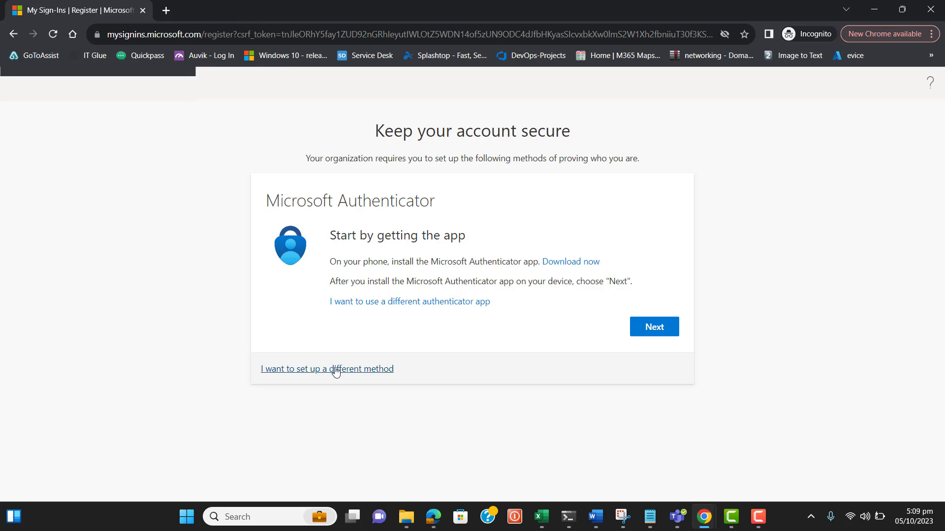
left_click(335, 369)
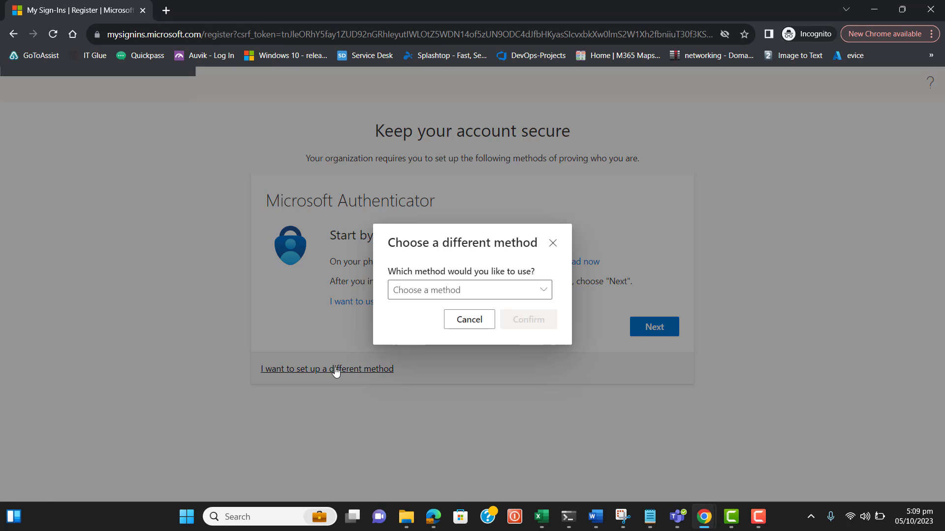
left_click(501, 291)
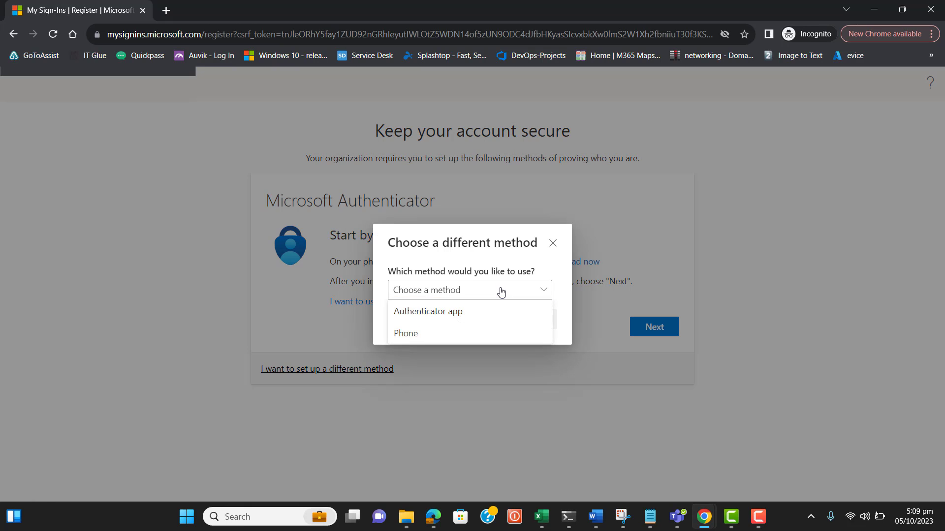
left_click(426, 332)
left_click(530, 324)
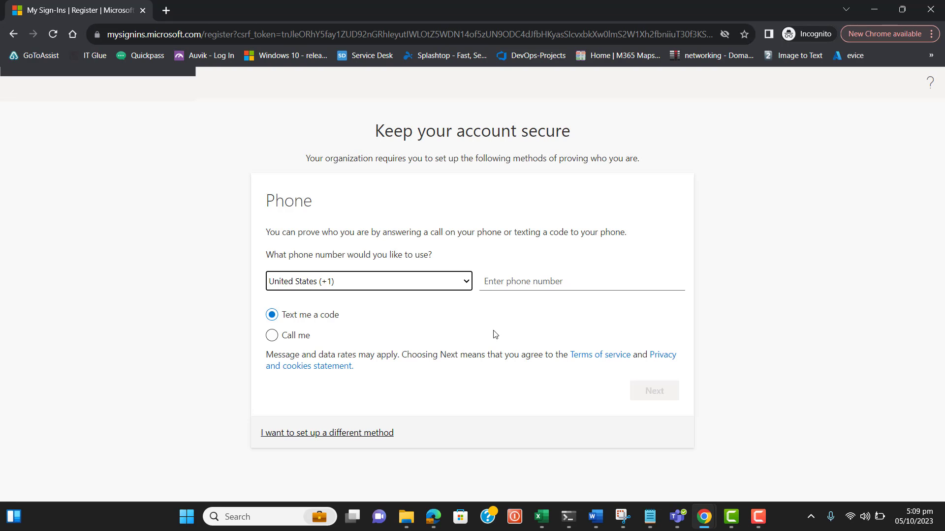
Enter the saved phone number and solve the CAPTCHA so a code is texted
left_click(491, 279)
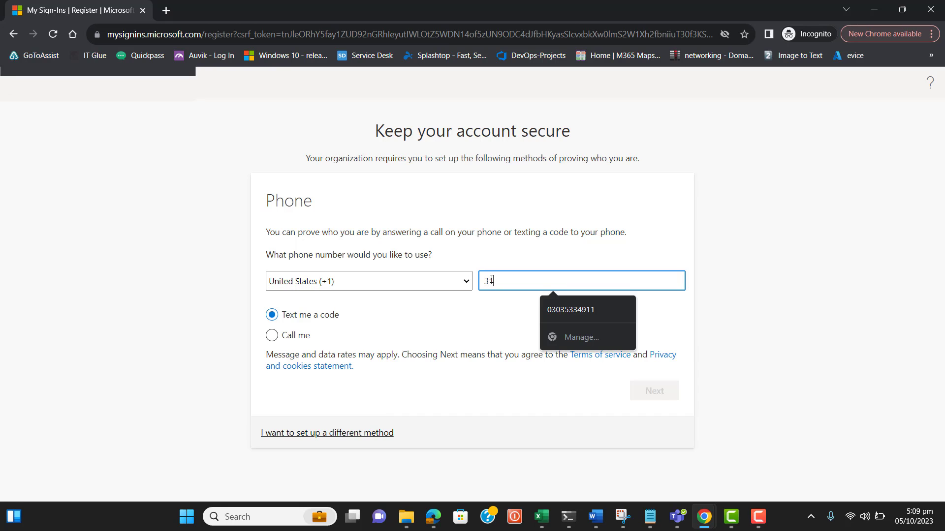
left_click(571, 309)
left_click(651, 400)
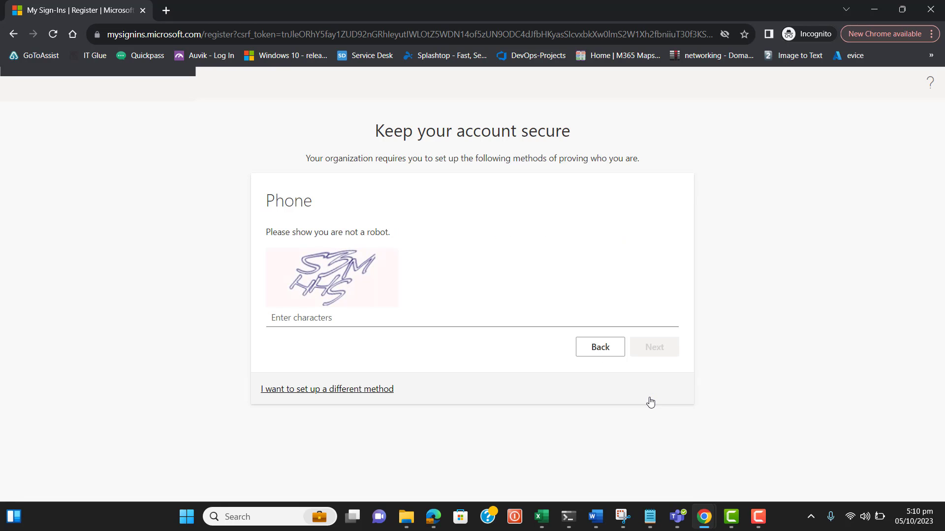
left_click(352, 310)
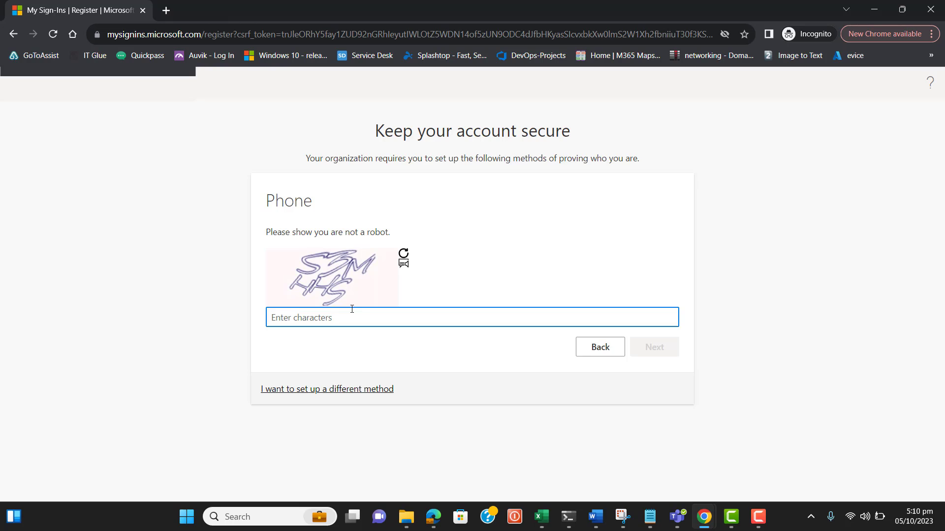
type("S3M")
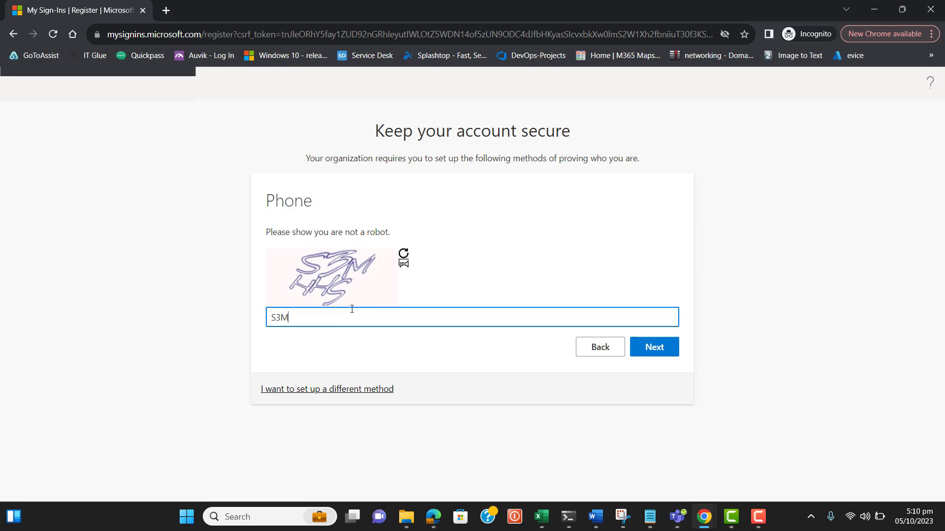
type("HHs")
key("BackSpace")
type("S")
left_click(650, 354)
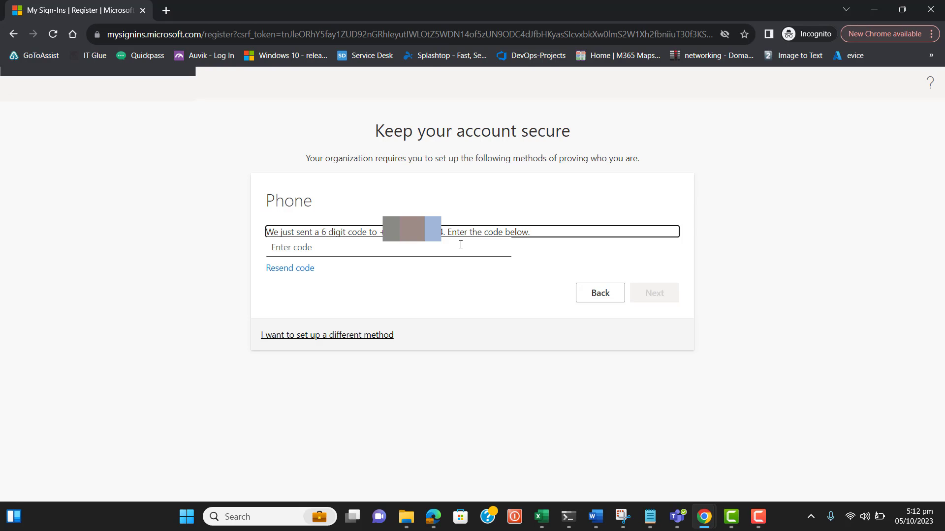
Enter the texted six-digit verification code and submit it
left_click(461, 245)
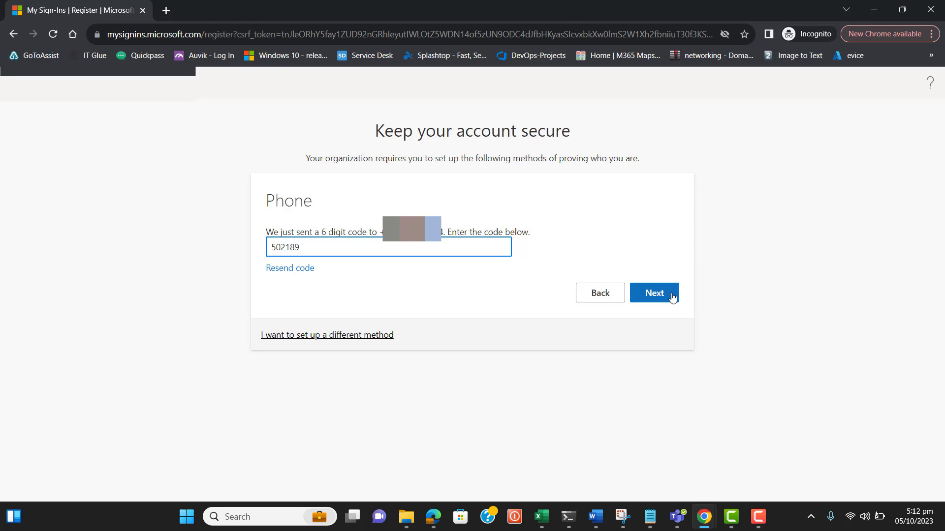
left_click(672, 298)
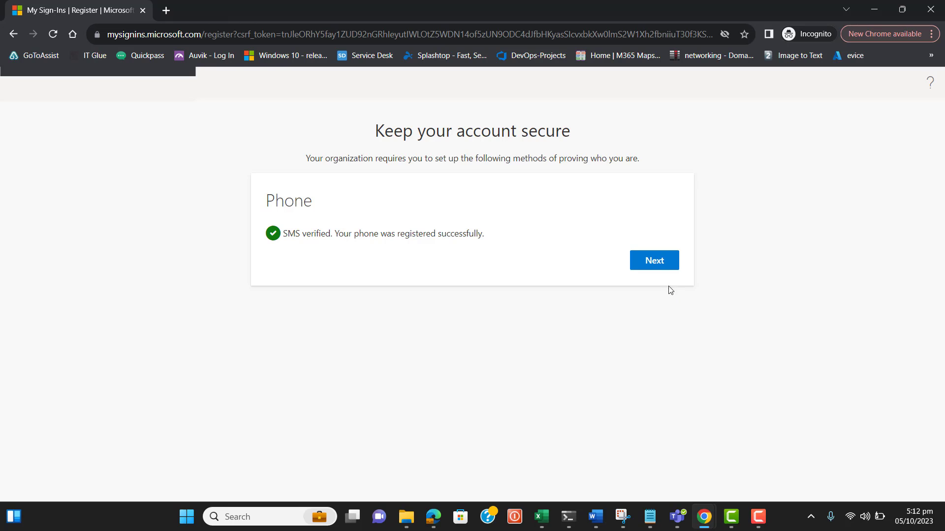
Finish the security info setup and choose to stay signed in
left_click(653, 266)
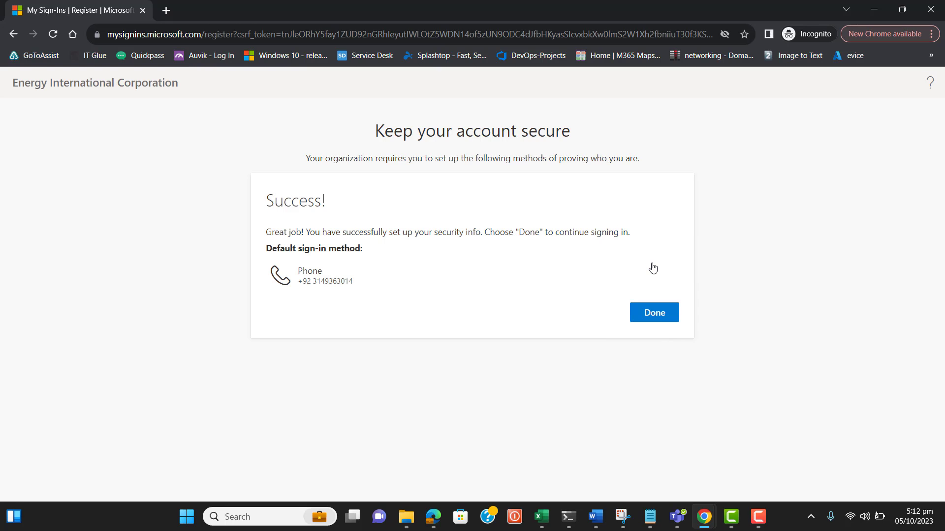
left_click(659, 318)
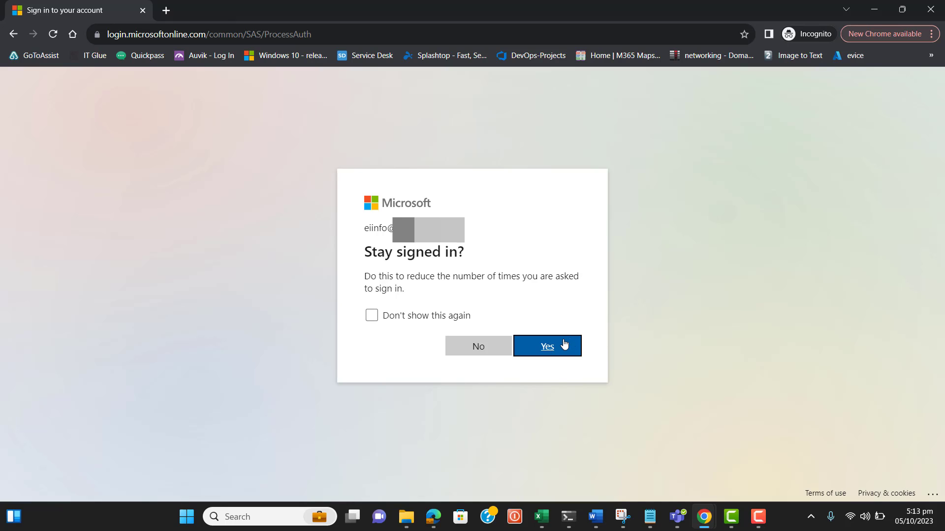
left_click(563, 345)
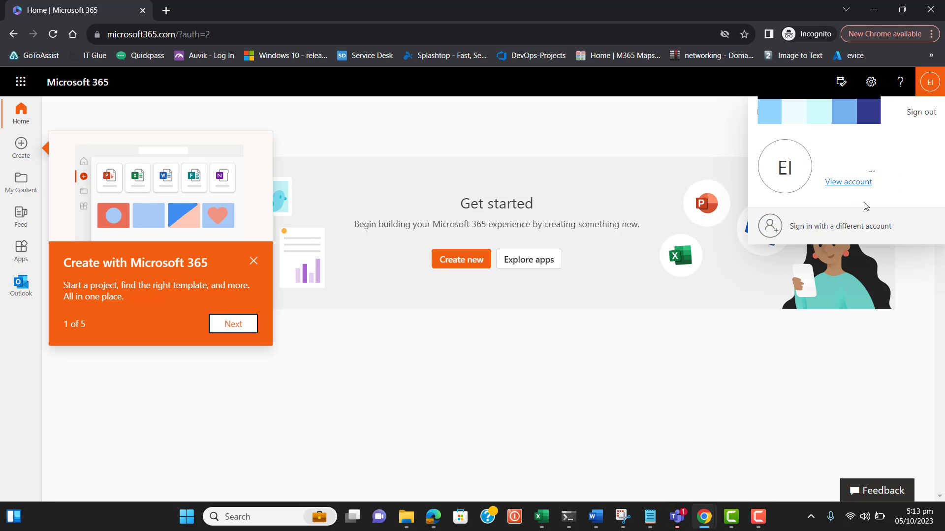
Open View account, dismiss the feedback prompt, and go to Security info
left_click(856, 183)
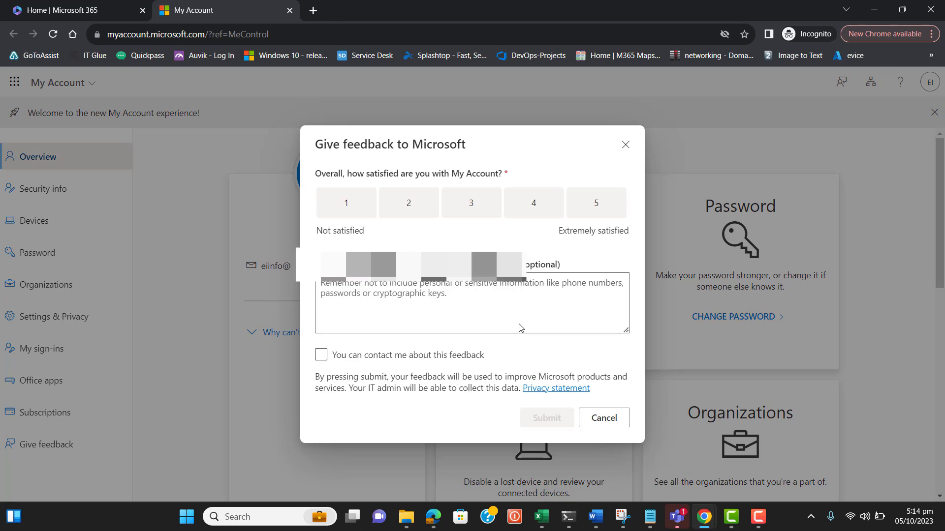
left_click(602, 419)
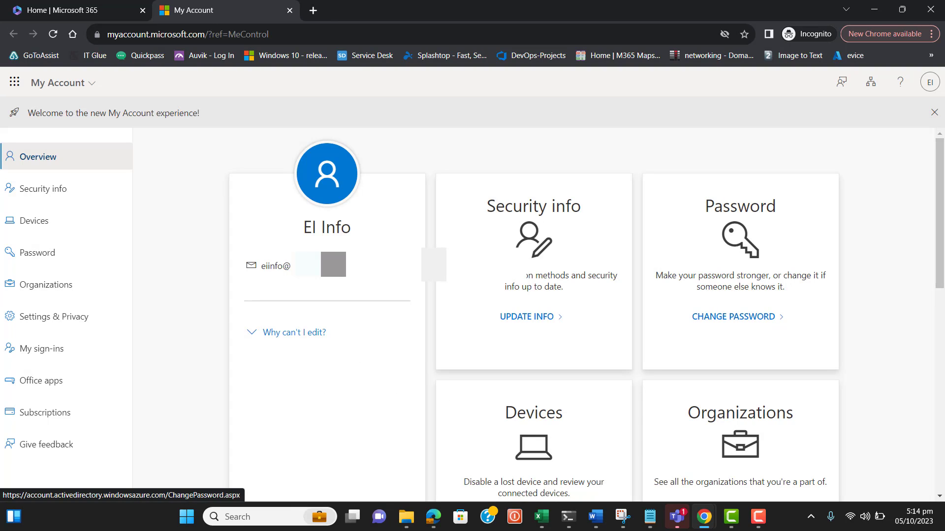
left_click_drag(940, 226, 941, 404)
scroll(352, 232, "up", 10)
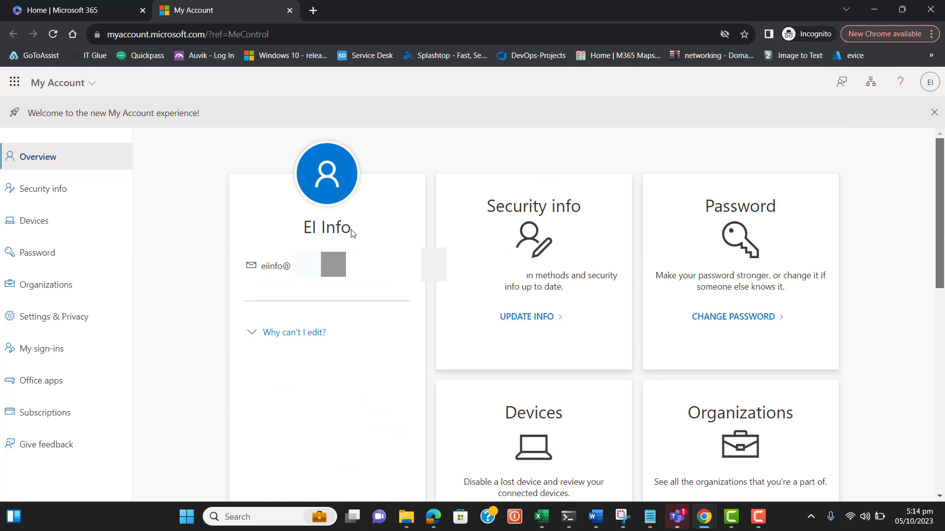
left_click(72, 193)
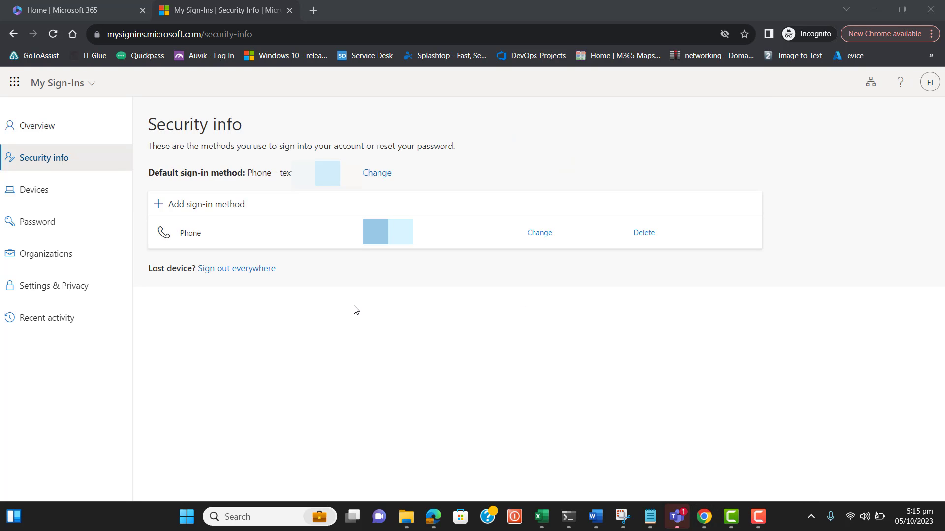
Add an App password sign-in method and start typing its name beginning with 'Website'
left_click(219, 215)
left_click(218, 215)
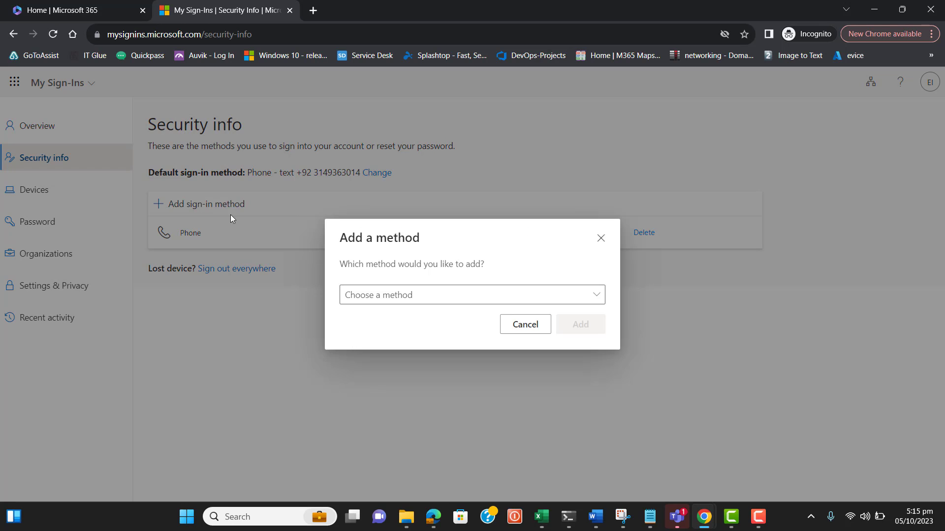
left_click(414, 297)
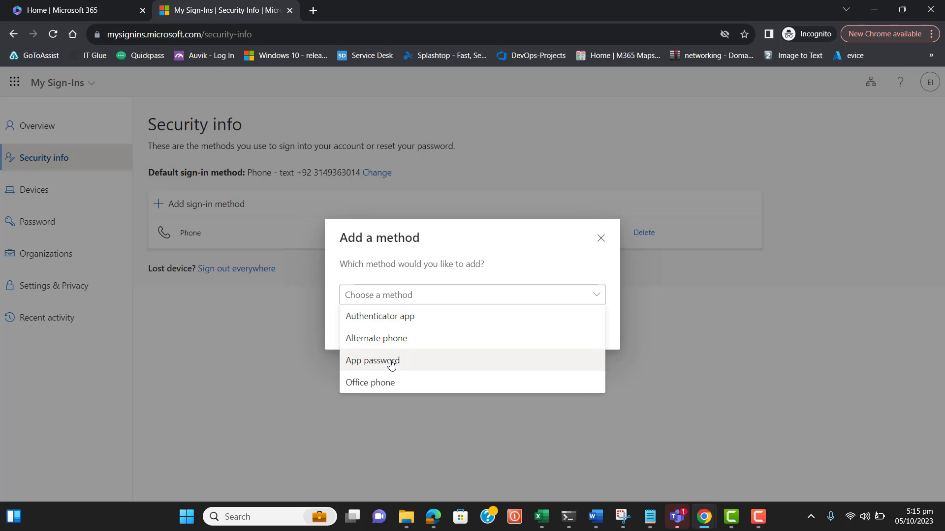
left_click(392, 363)
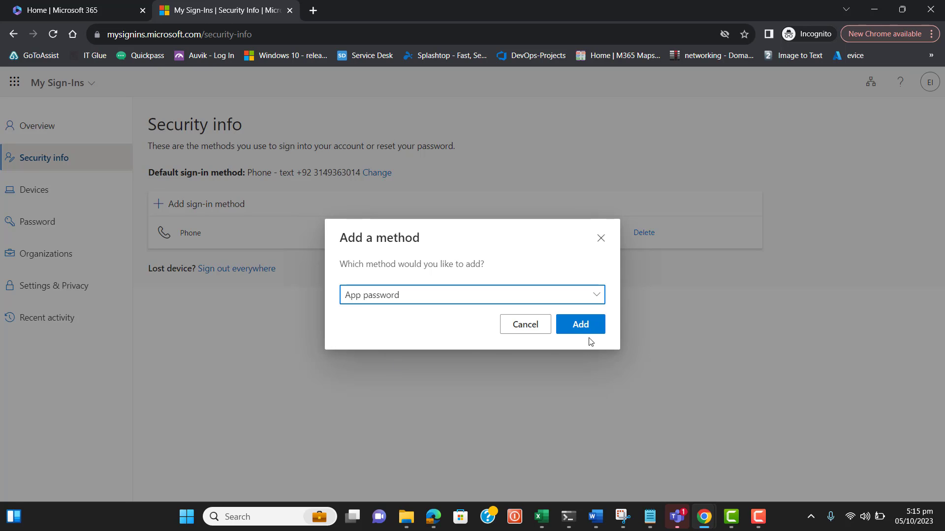
left_click(590, 329)
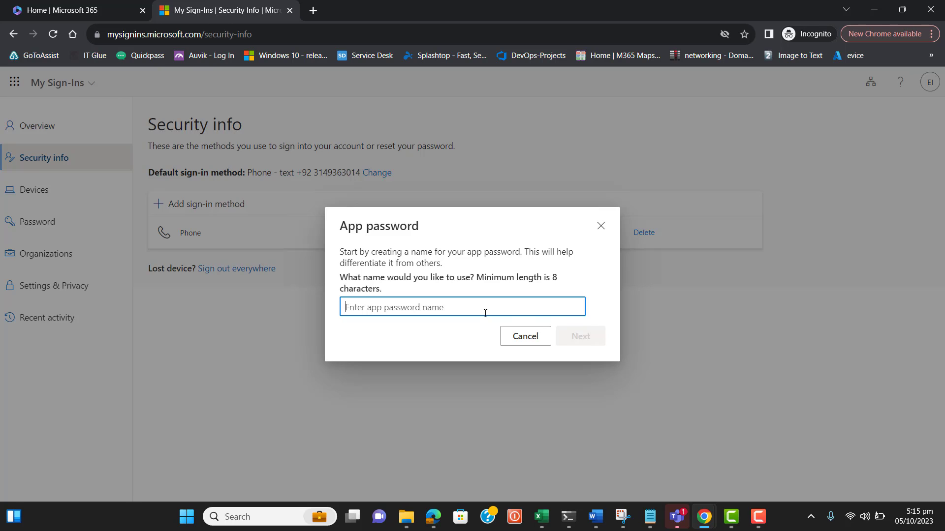
type("Website")
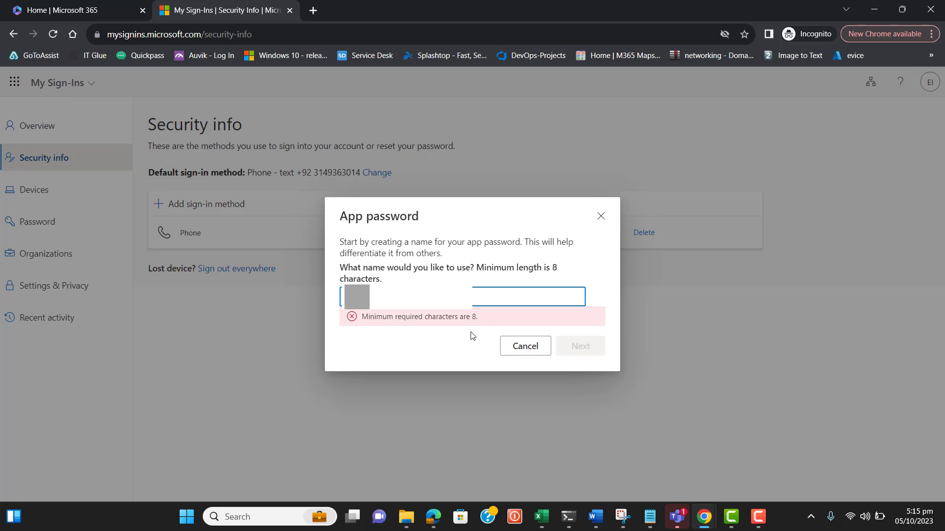
type("App")
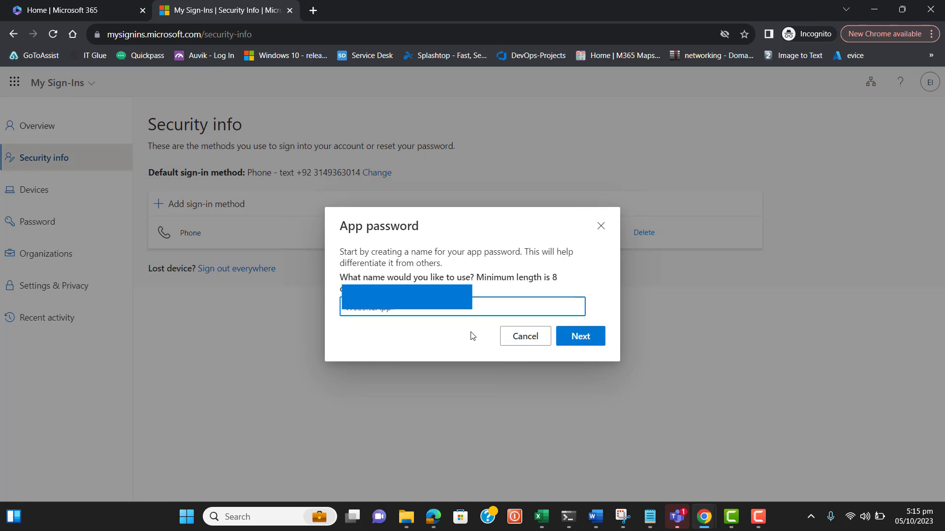
type(" Wq")
Create the app password and record its name in the notes file
left_click(588, 339)
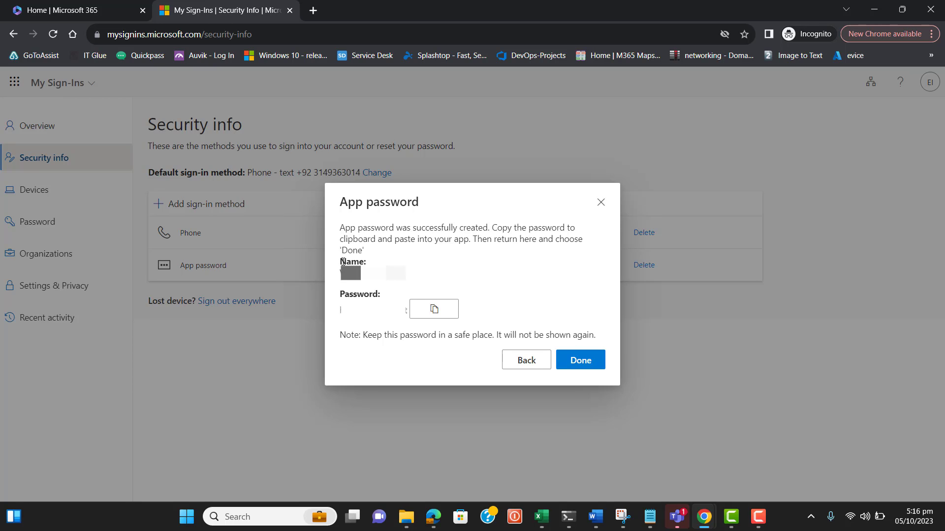
left_click_drag(343, 262, 409, 278)
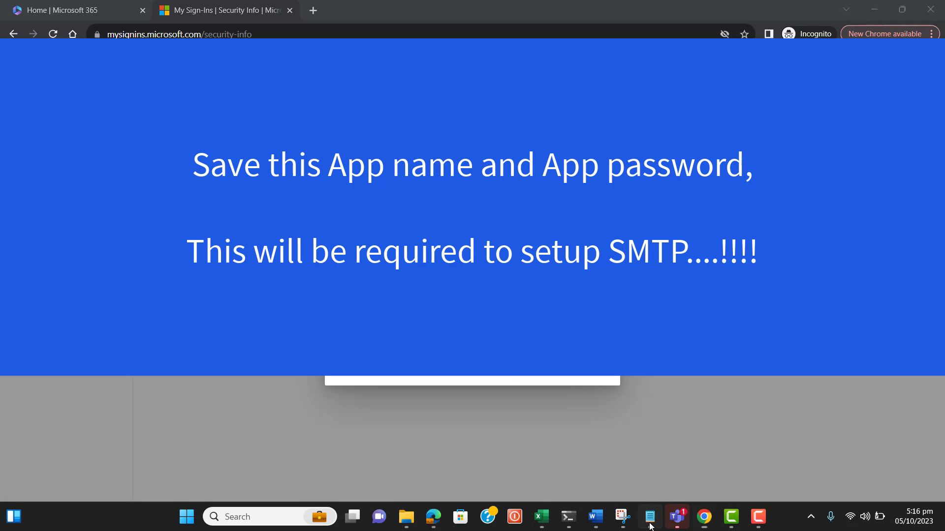
left_click(650, 516)
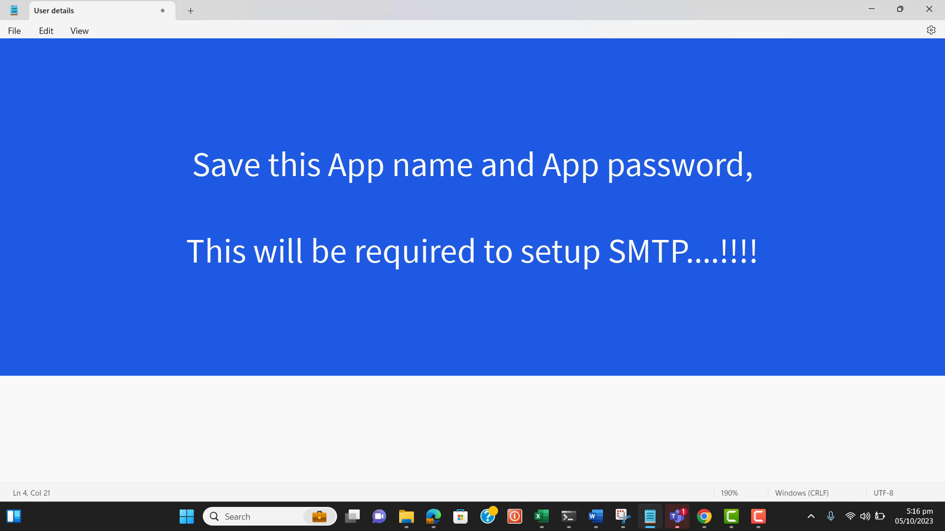
key("Return")
key("Return")
Copy the generated app password into the notes, then search Windows for 'snip'
left_click(704, 517)
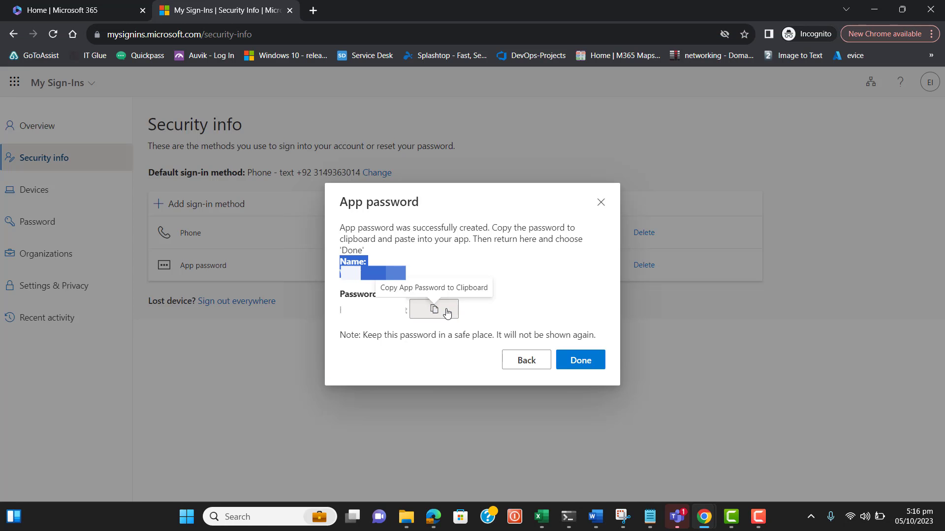
left_click(434, 309)
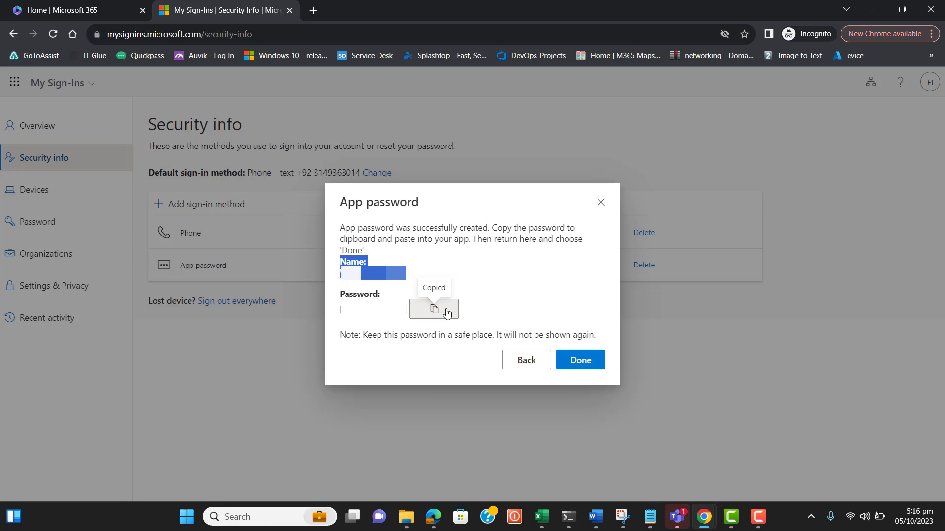
left_click(650, 516)
left_click(650, 517)
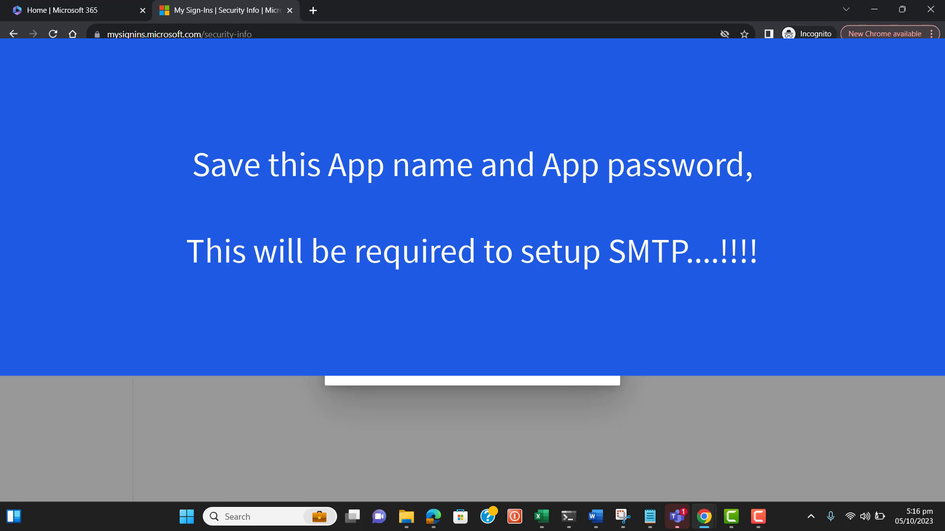
left_click(278, 517)
type("snip")
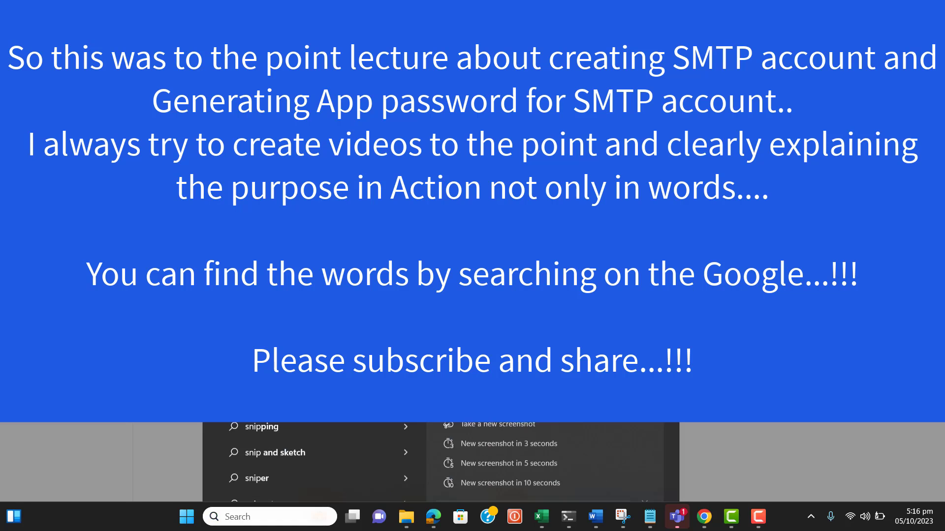
key("Return")
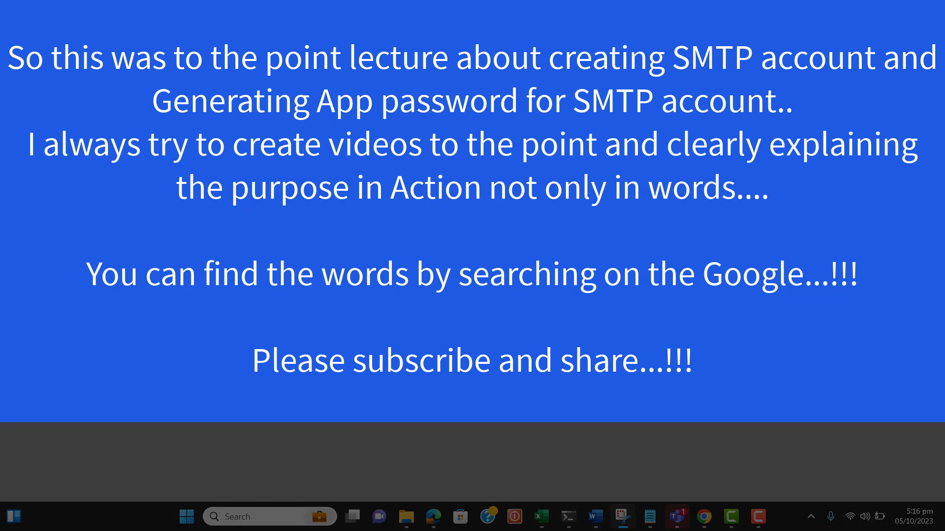
key("Escape")
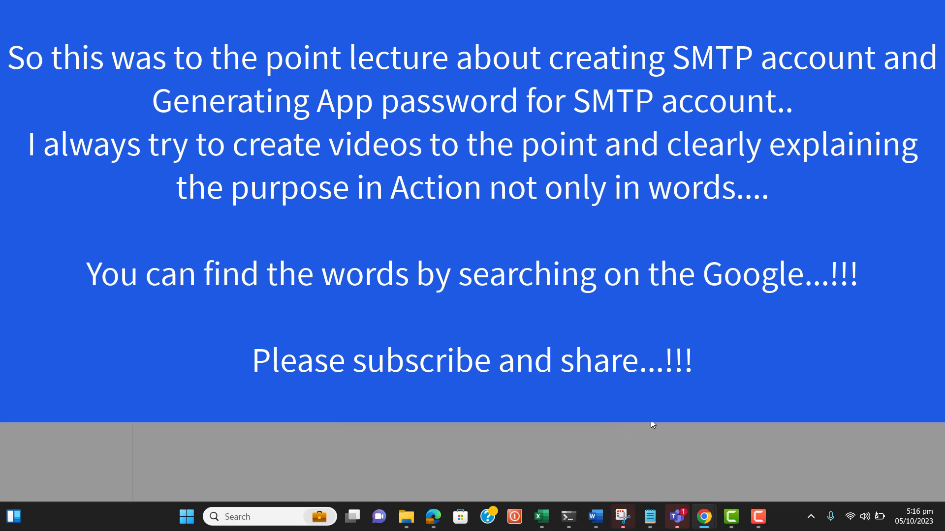
left_click(625, 518)
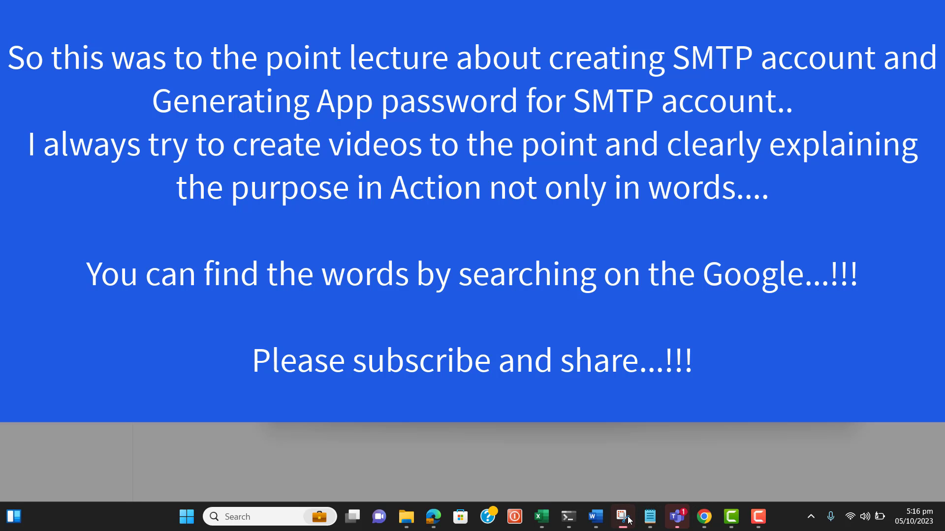
left_click(628, 519)
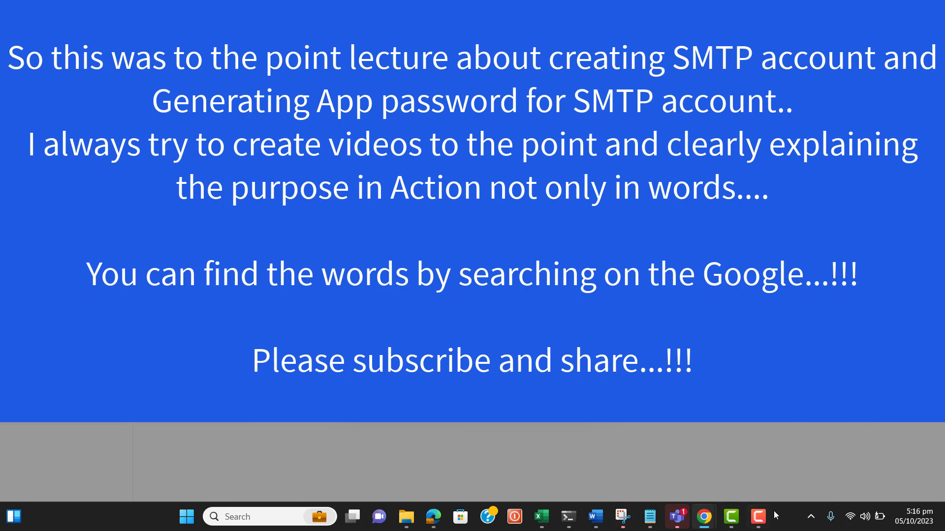